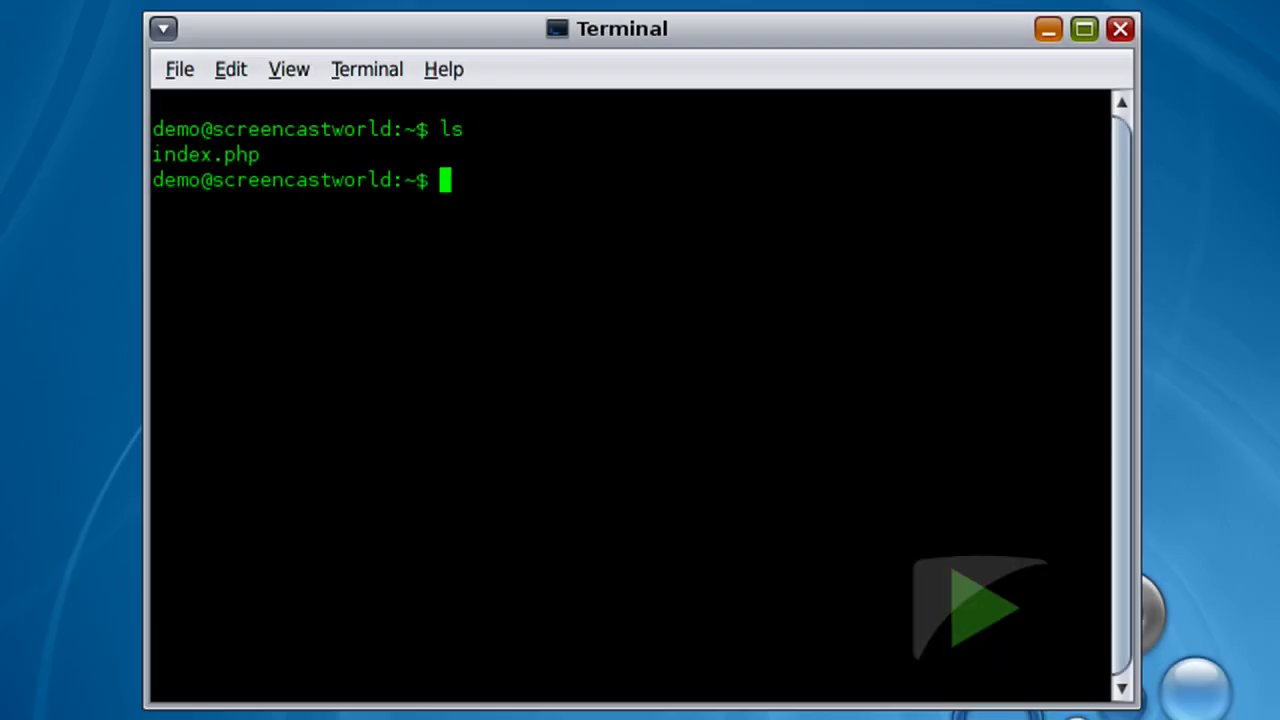
- Extract /downloads/magento-1.4.0.1.tar.gz into the home directory by piping gzcat into tar xf -, and list the directory contents
{"action": "type", "text": "gzcat "}
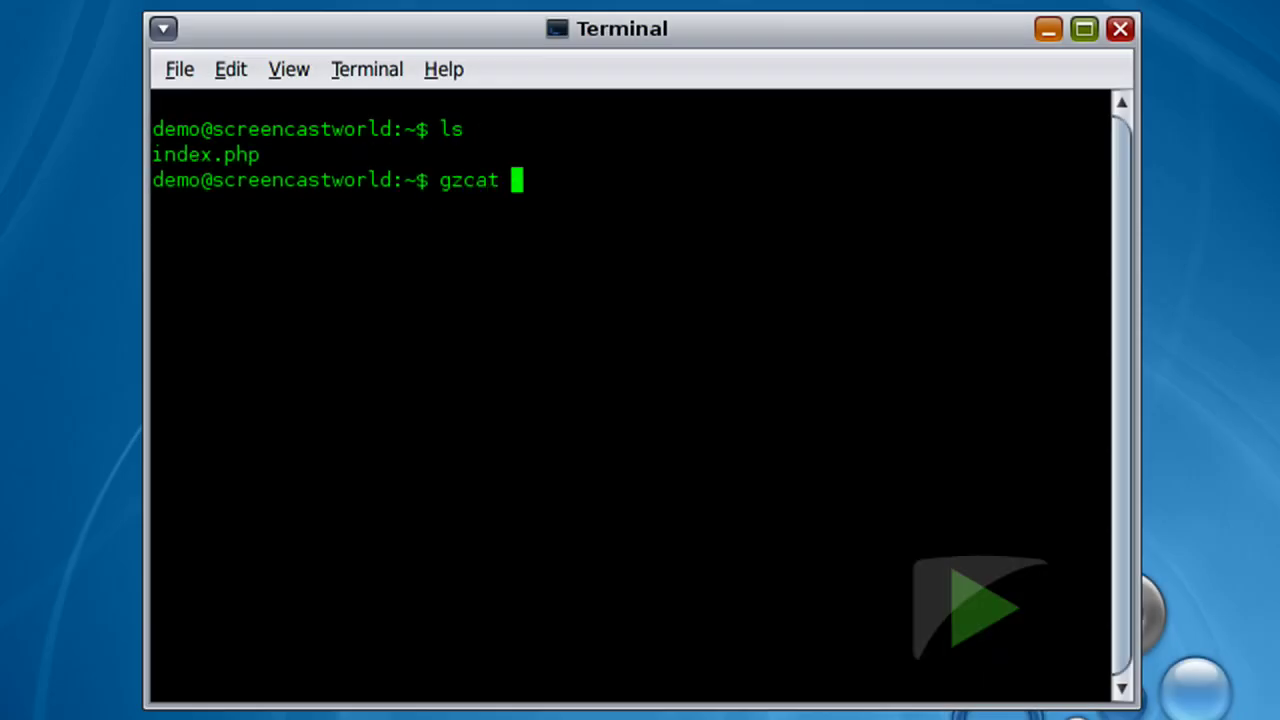
{"action": "type", "text": "/down"}
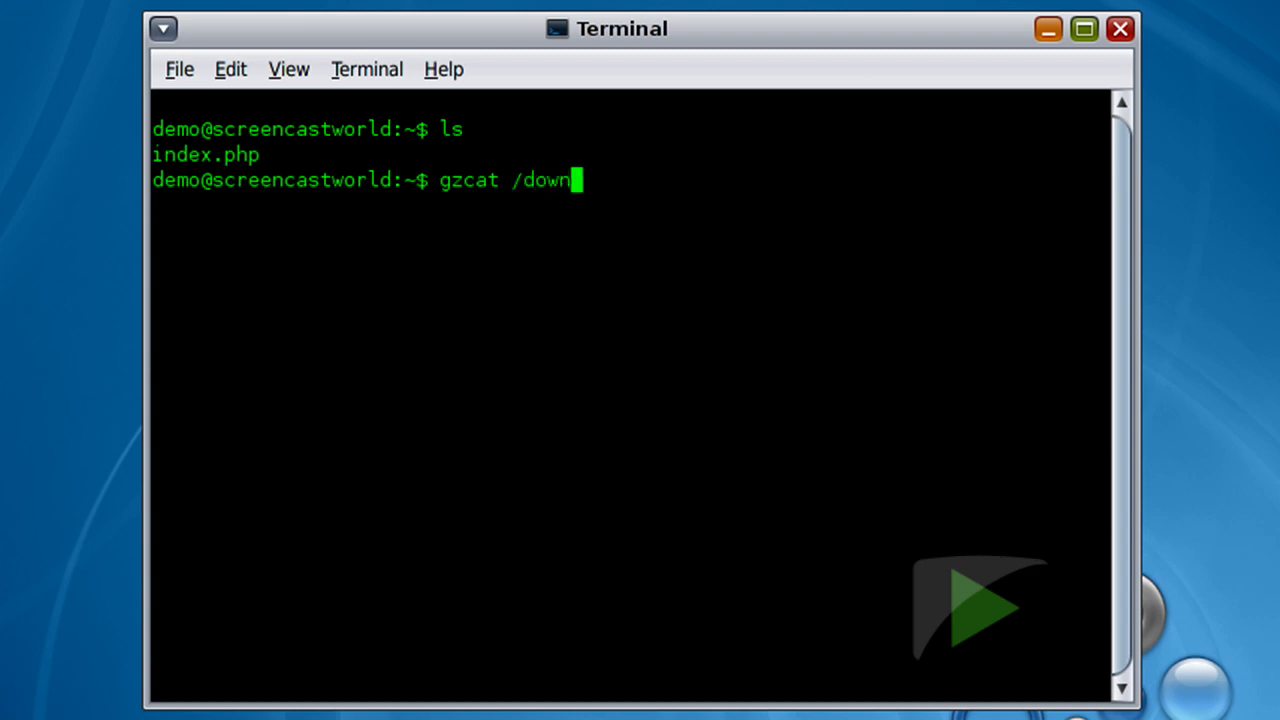
{"action": "key", "text": "Tab"}
{"action": "type", "text": "mag"}
{"action": "key", "text": "Tab"}
{"action": "type", "text": "| "}
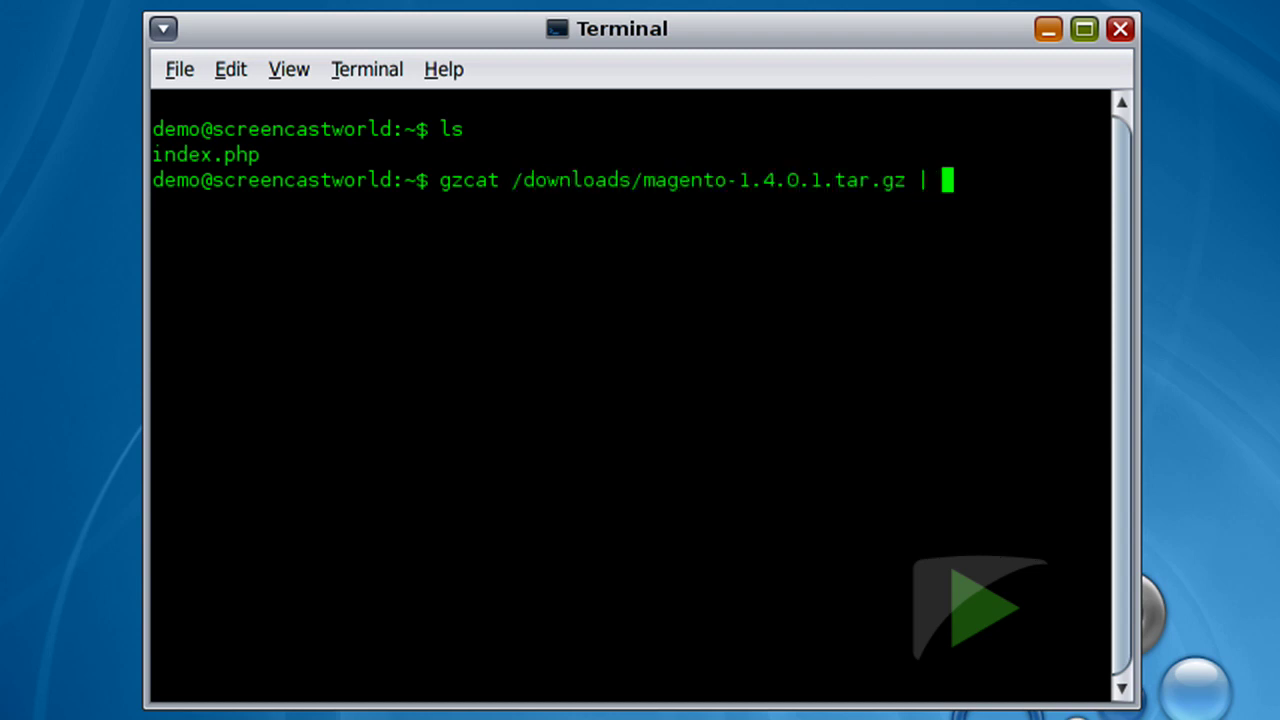
{"action": "type", "text": "tar xf -"}
{"action": "key", "text": "Return"}
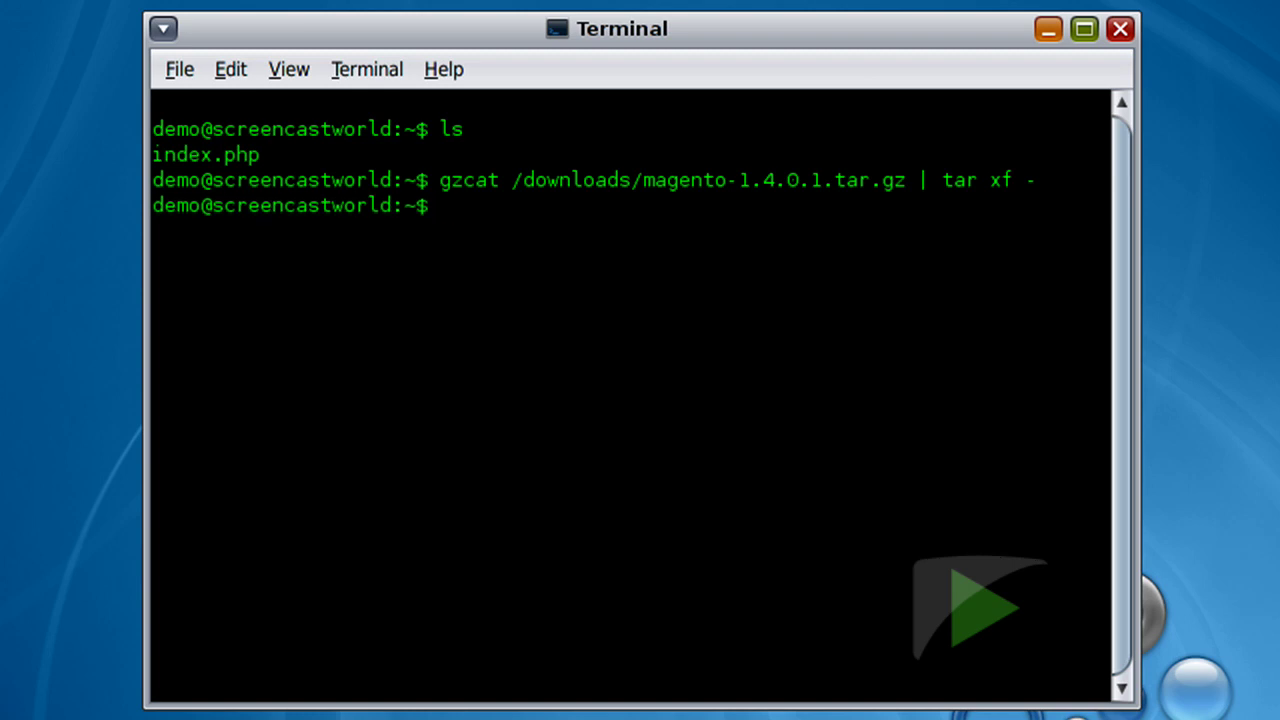
{"action": "type", "text": "ls"}
{"action": "key", "text": "Return"}
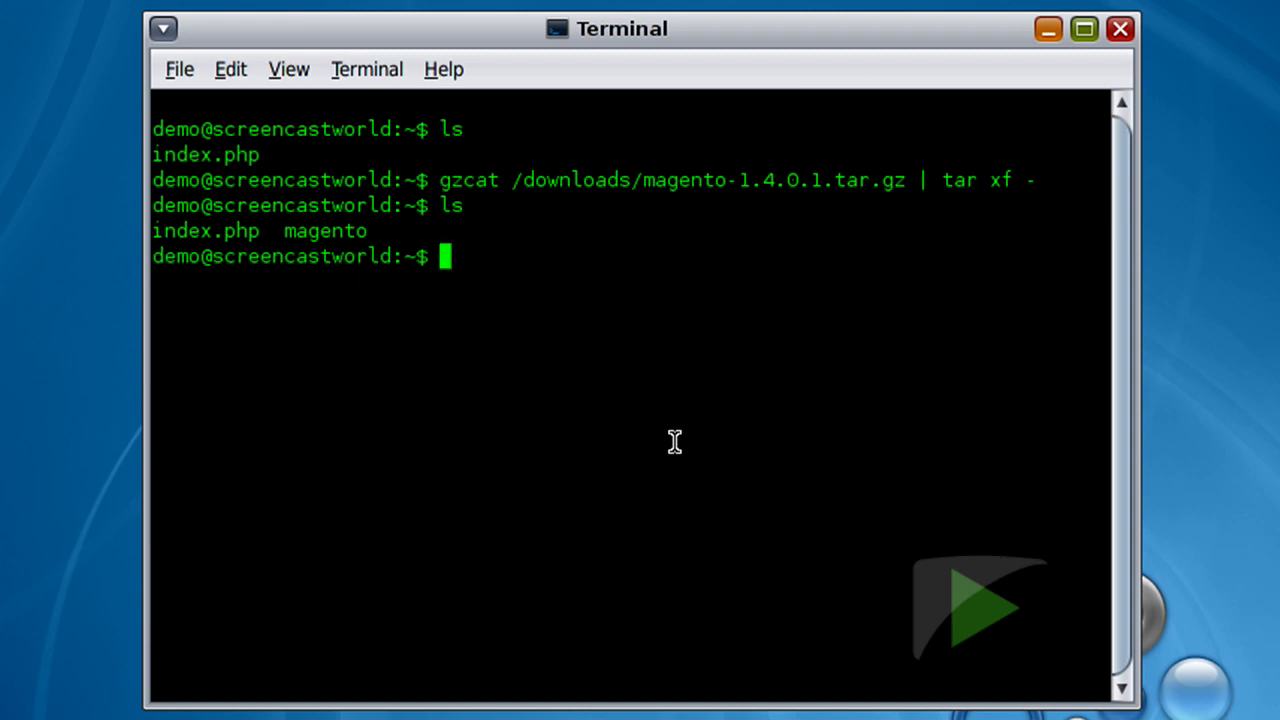
- Rename the magento directory to scw_magento and list the home directory contents
{"action": "type", "text": "mv magento/ s"}
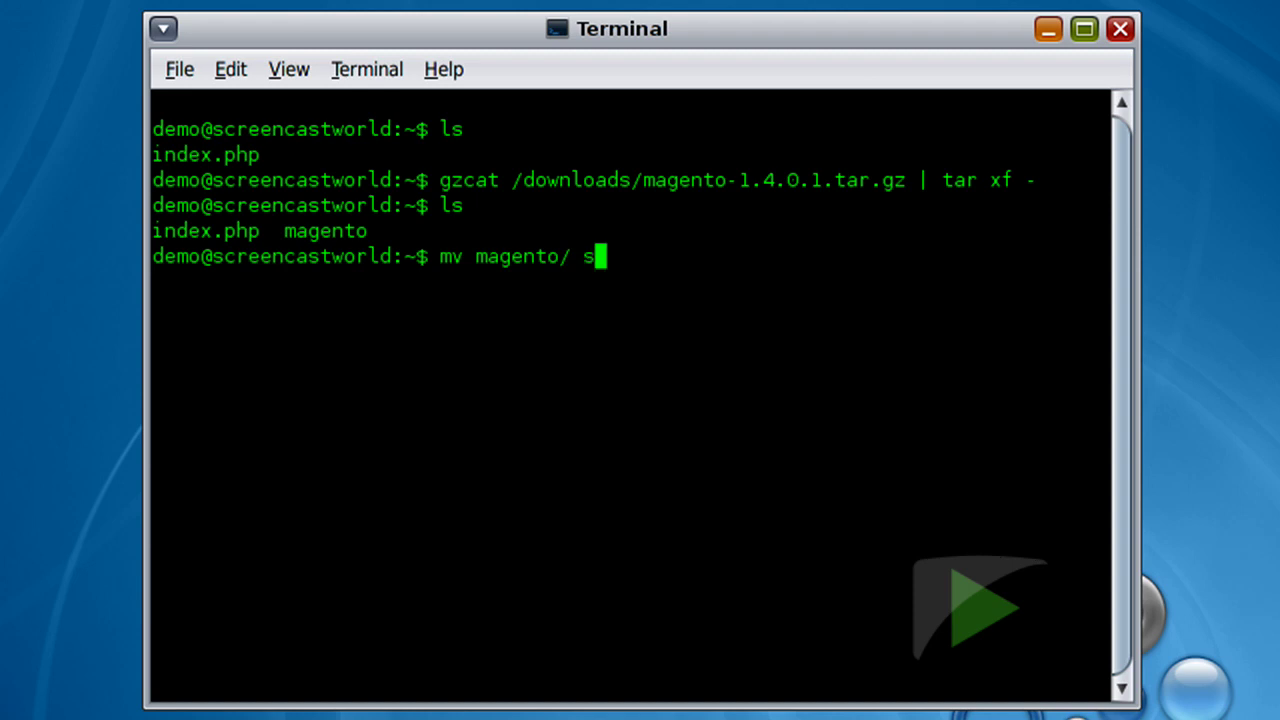
{"action": "type", "text": "cw_magento/"}
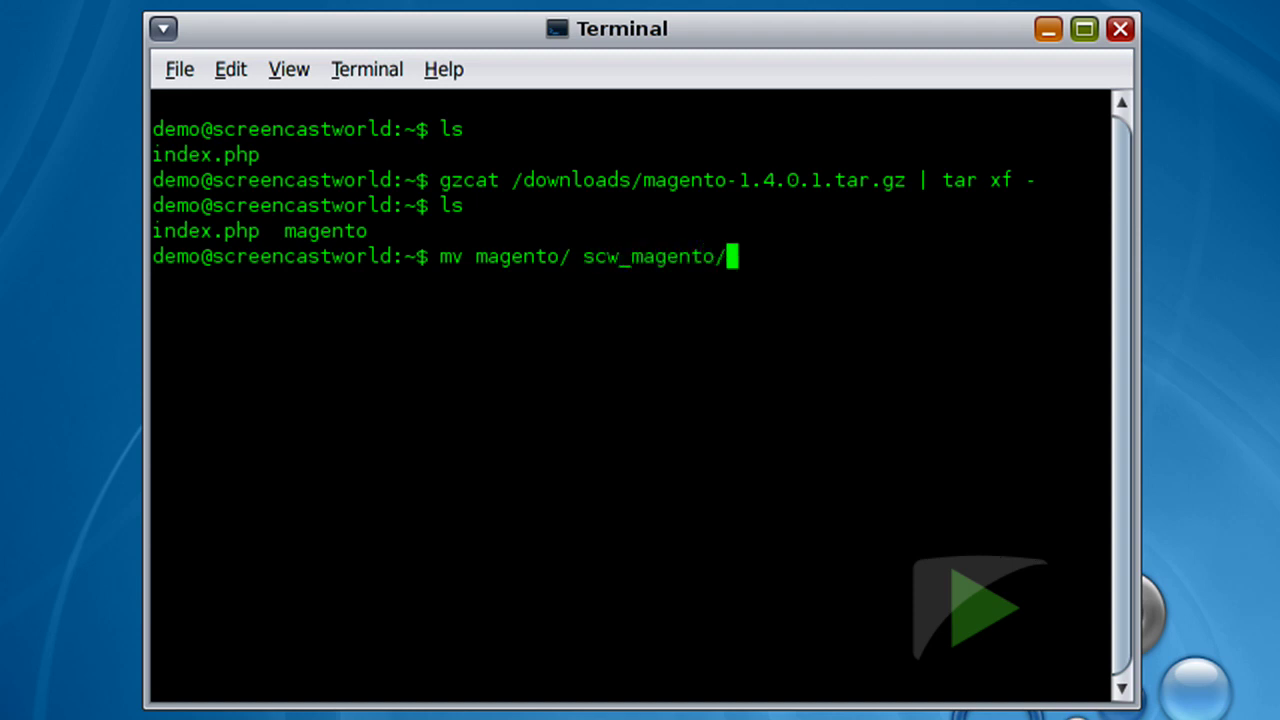
{"action": "key", "text": "Return"}
{"action": "type", "text": "ls"}
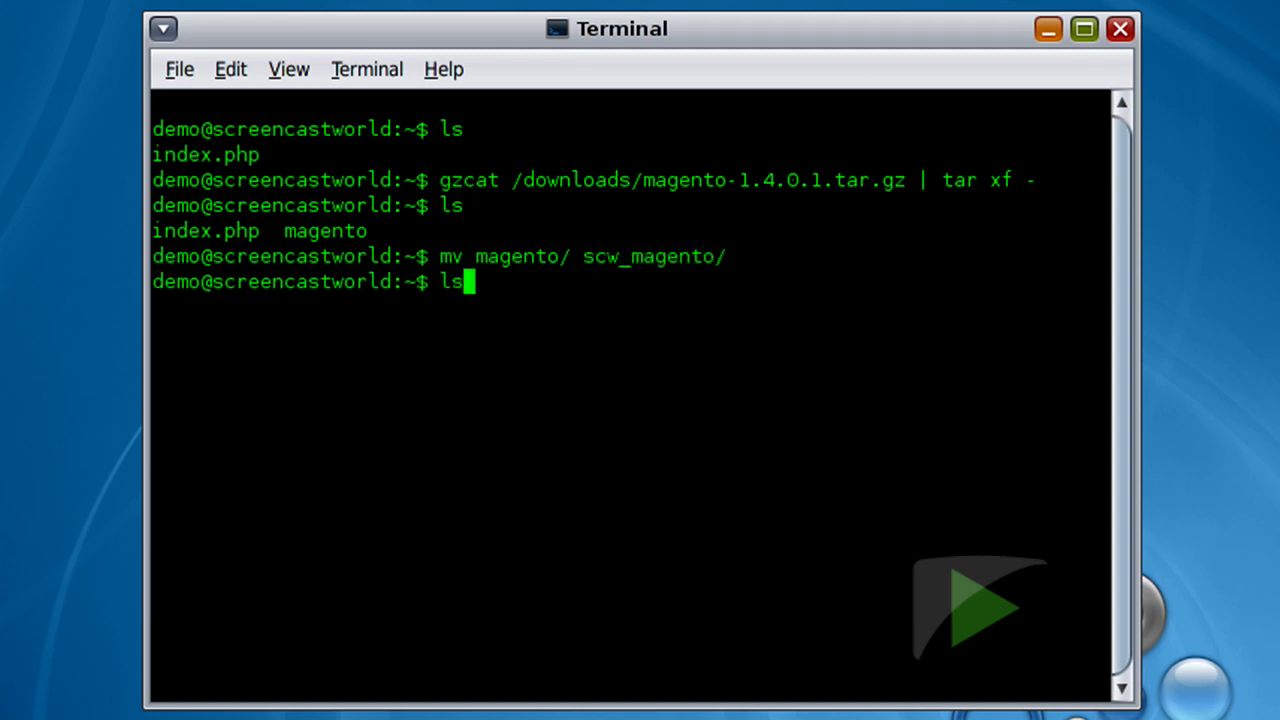
{"action": "key", "text": "Return"}
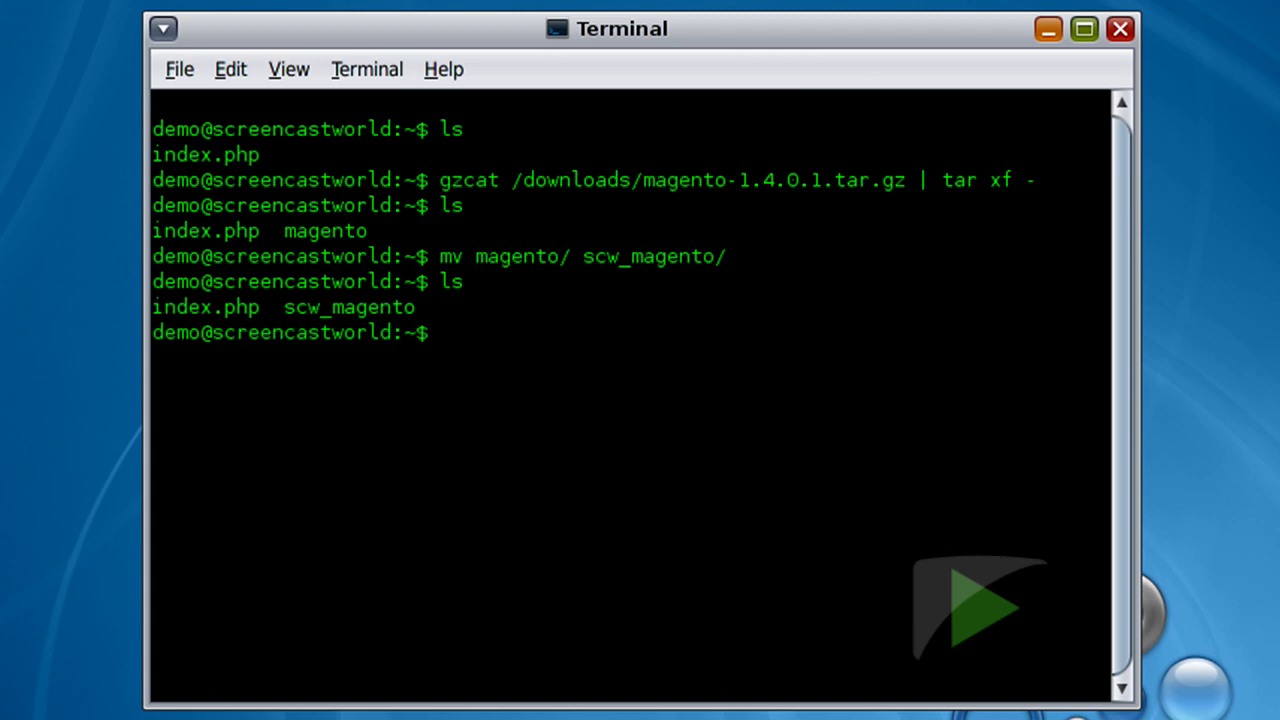
- Clear the terminal and recursively change the owner and group of scw_magento/ to webservd:webservd
{"action": "type", "text": "clear"}
{"action": "key", "text": "Return"}
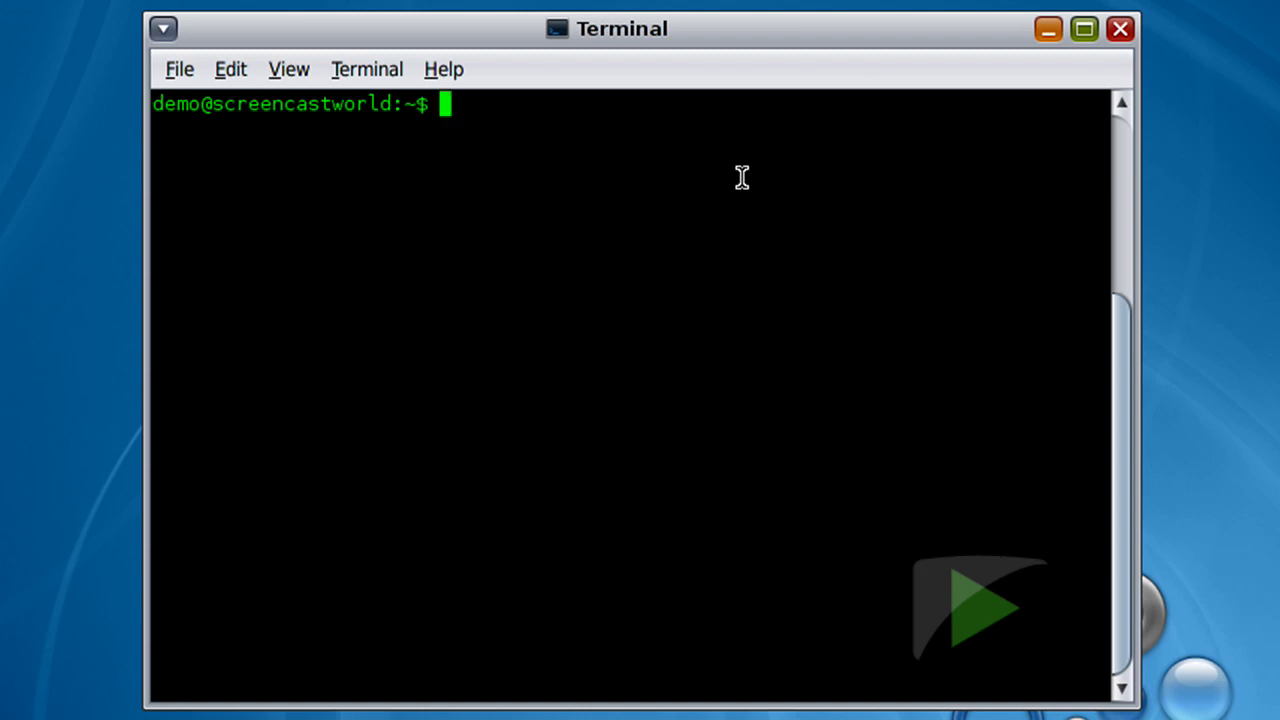
{"action": "type", "text": "chown "}
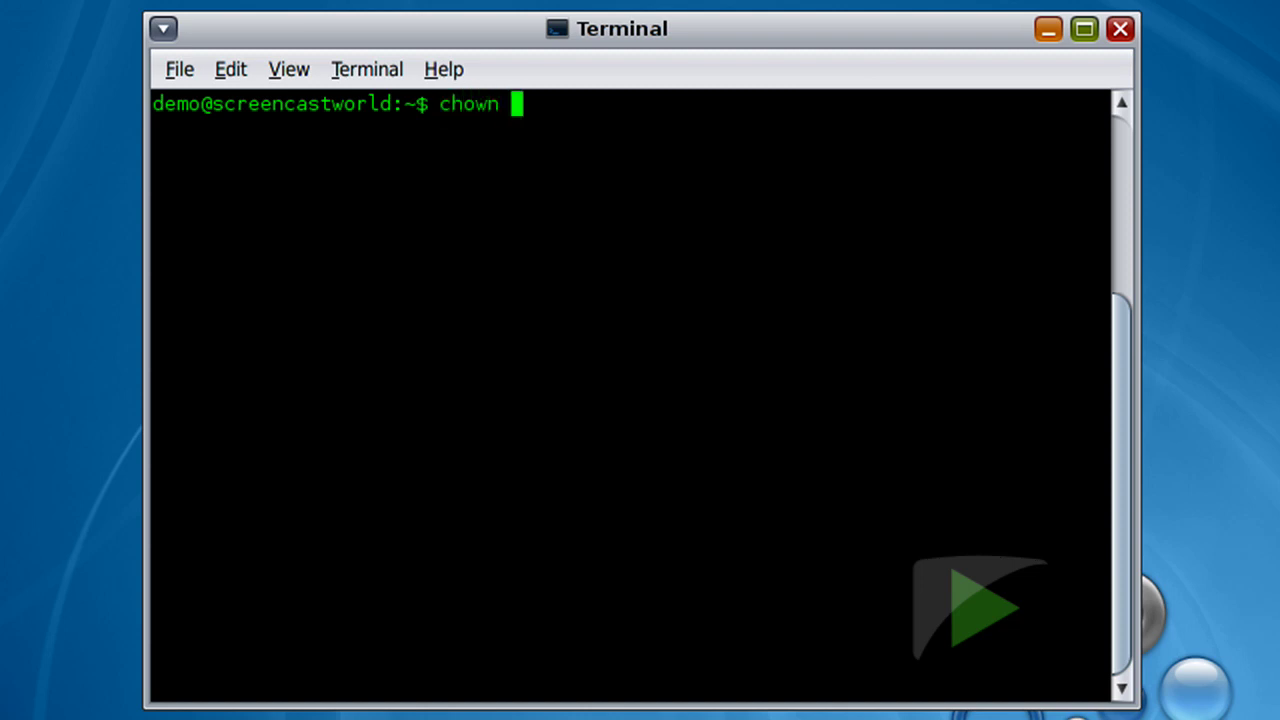
{"action": "type", "text": "-R webs"}
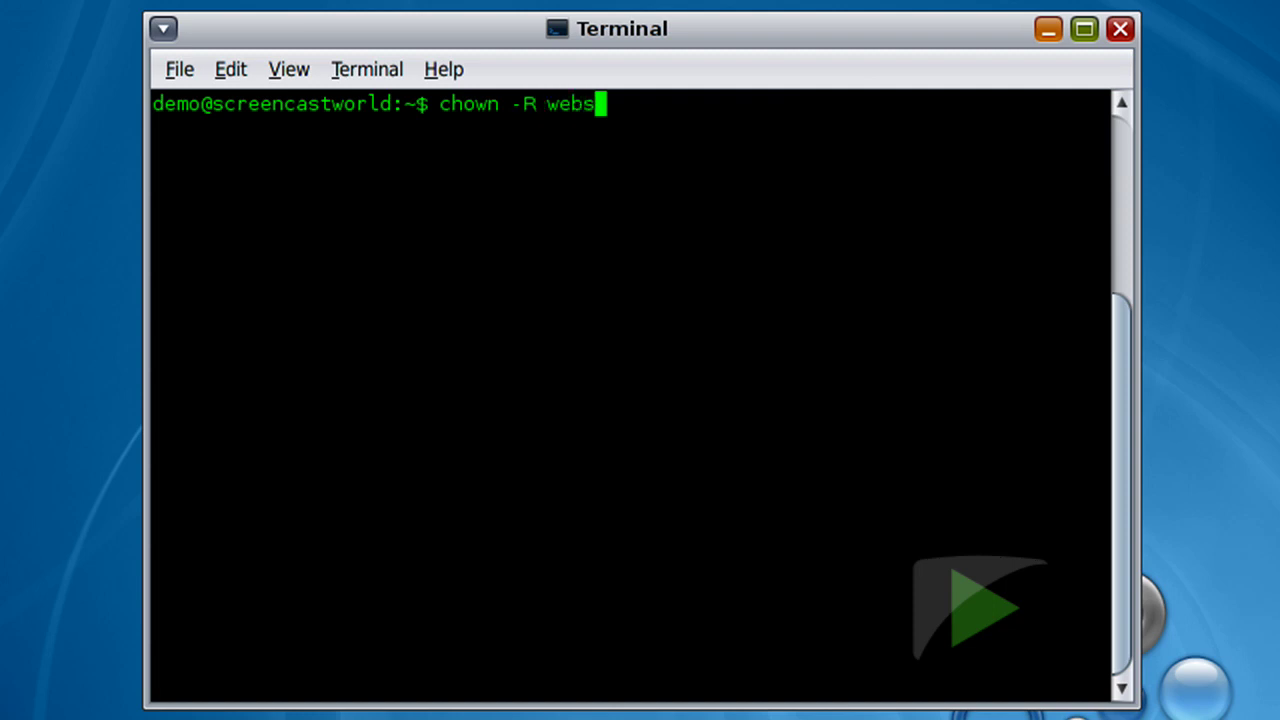
{"action": "type", "text": "ervd:webservd:web"}
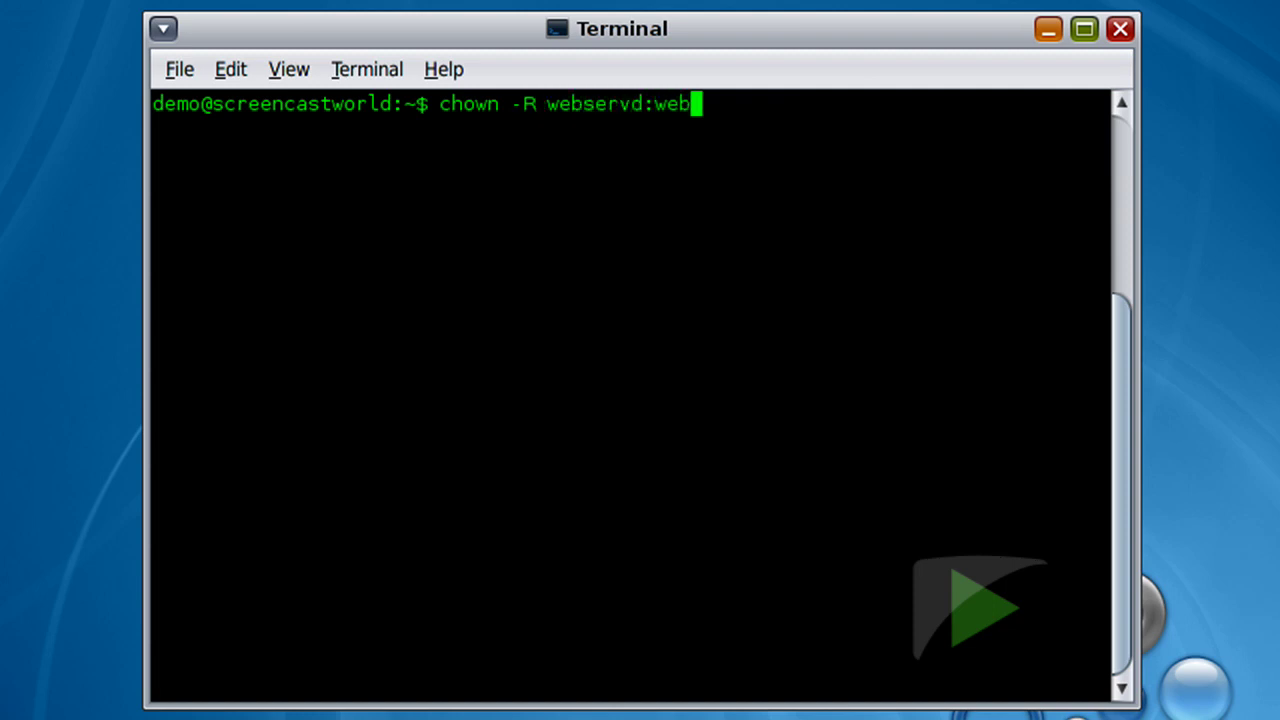
{"action": "type", "text": " scw"}
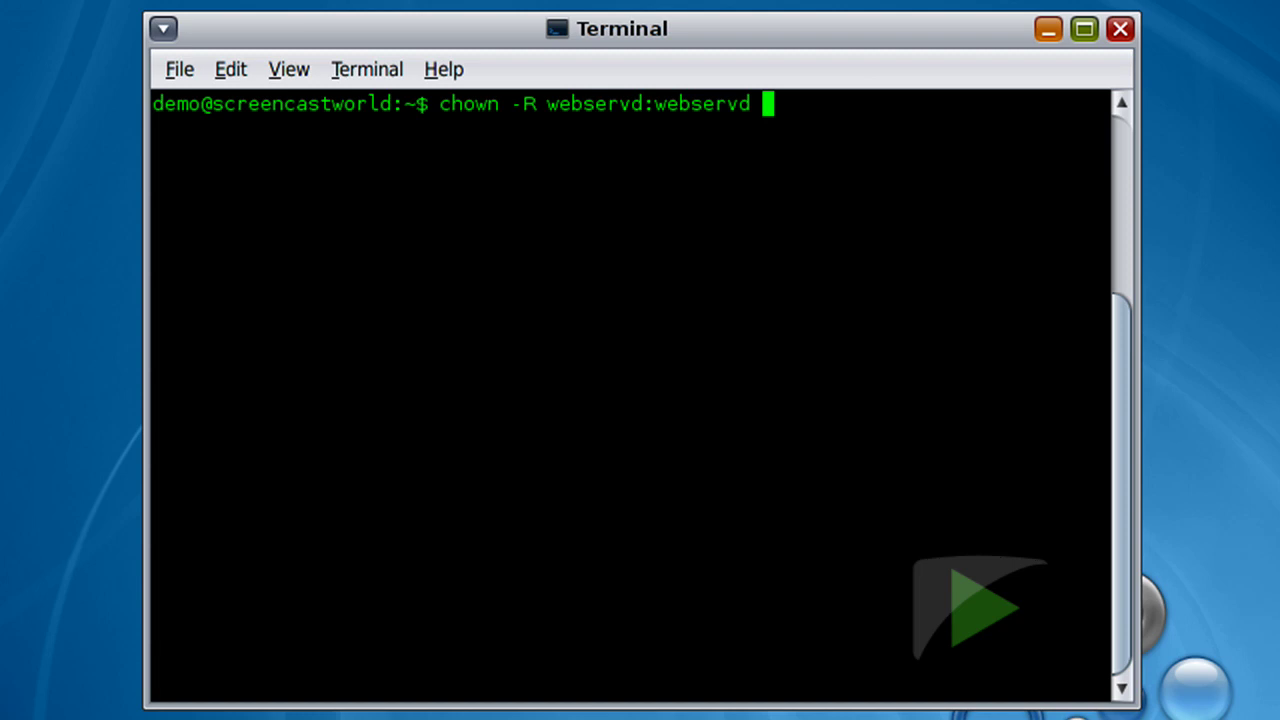
{"action": "key", "text": "Tab"}
{"action": "key", "text": "Return"}
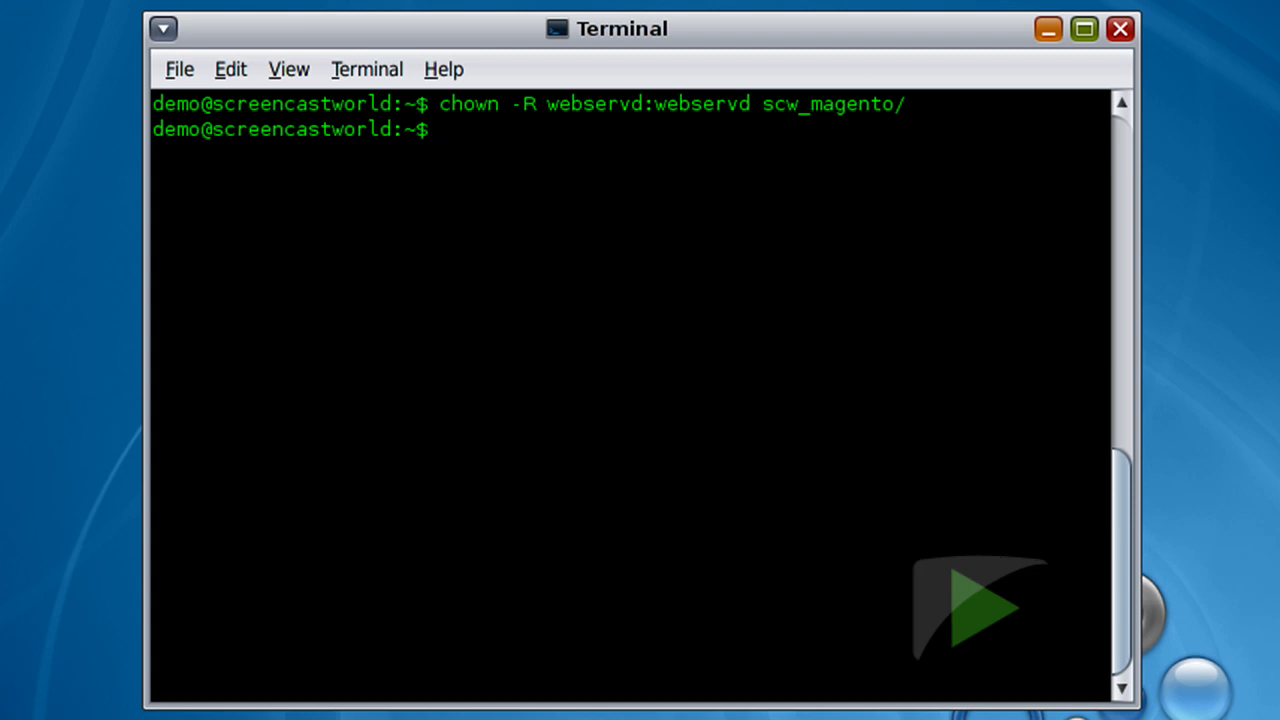
- Set the permissions of scw_magento/app/etc/ to 744 with chmod
{"action": "type", "text": "chmod 744 sc"}
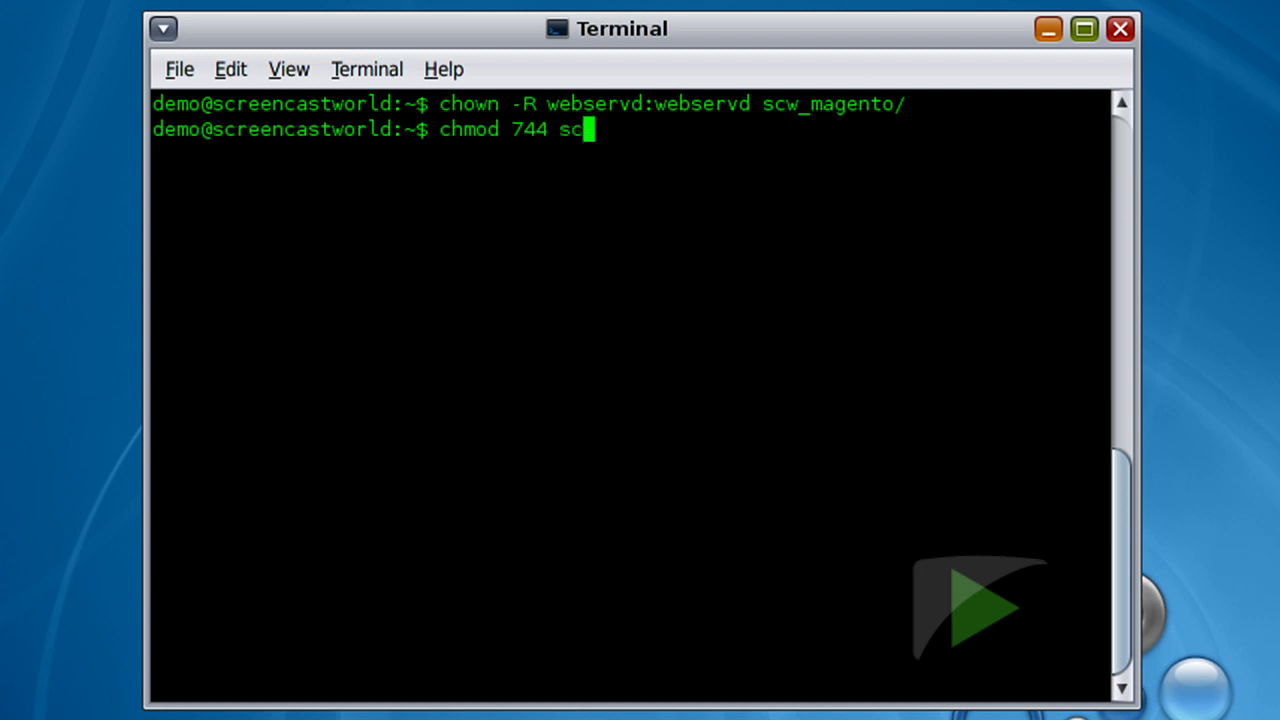
{"action": "key", "text": "Tab"}
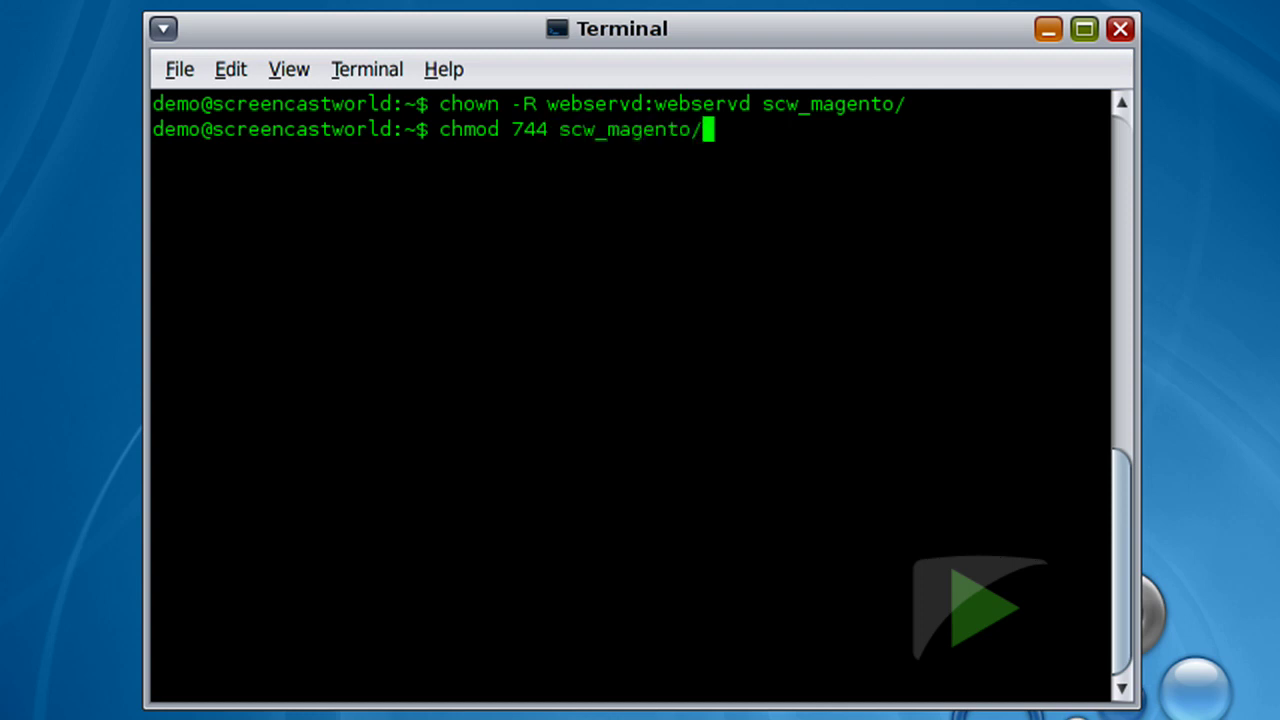
{"action": "type", "text": "ap"}
{"action": "key", "text": "Tab"}
{"action": "type", "text": "et"}
{"action": "key", "text": "Tab"}
{"action": "key", "text": "Return"}
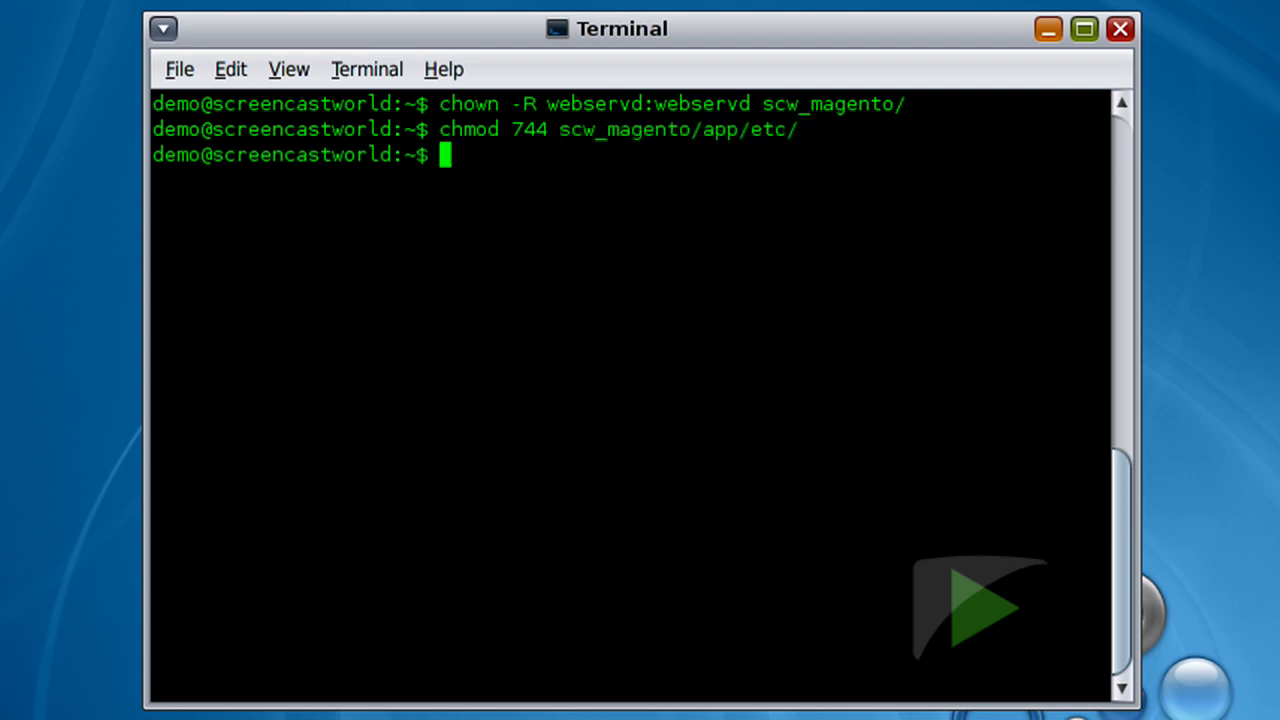
- Set the permissions of scw_magento/var/ to 744 with chmod
{"action": "type", "text": "chmod 74"}
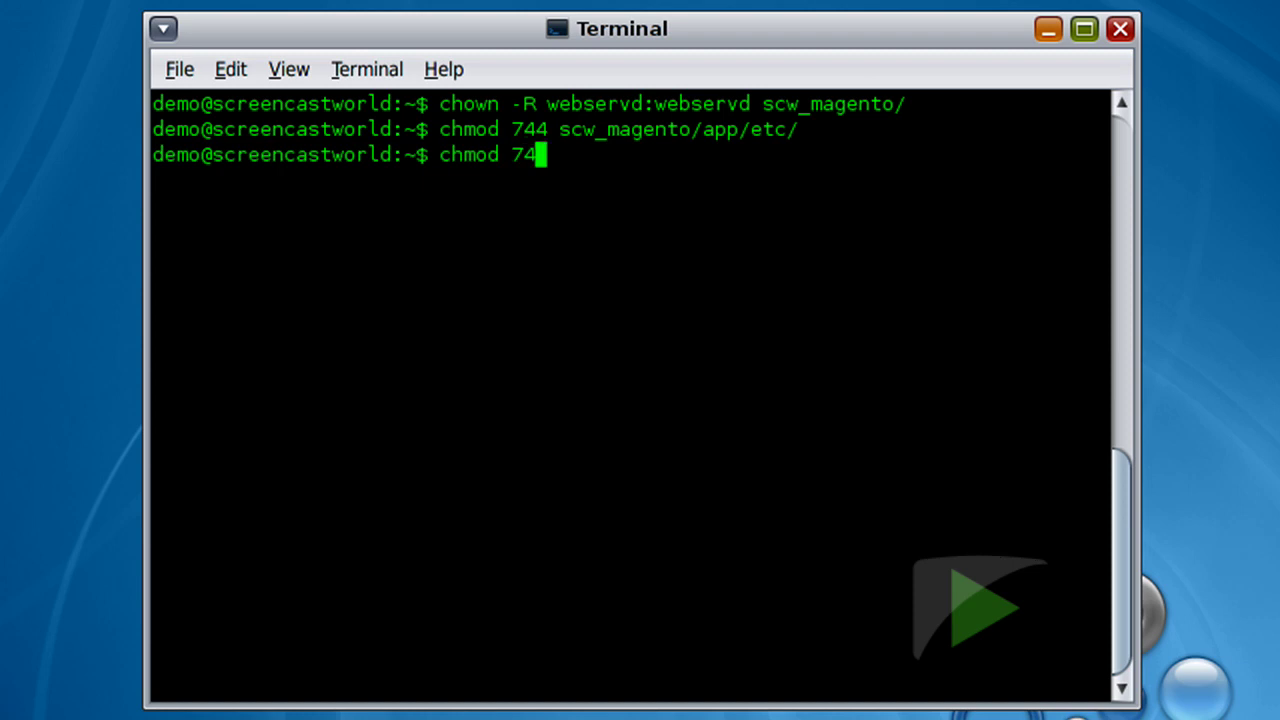
{"action": "type", "text": "4 sc"}
{"action": "key", "text": "BackSpace"}
{"action": "type", "text": "c"}
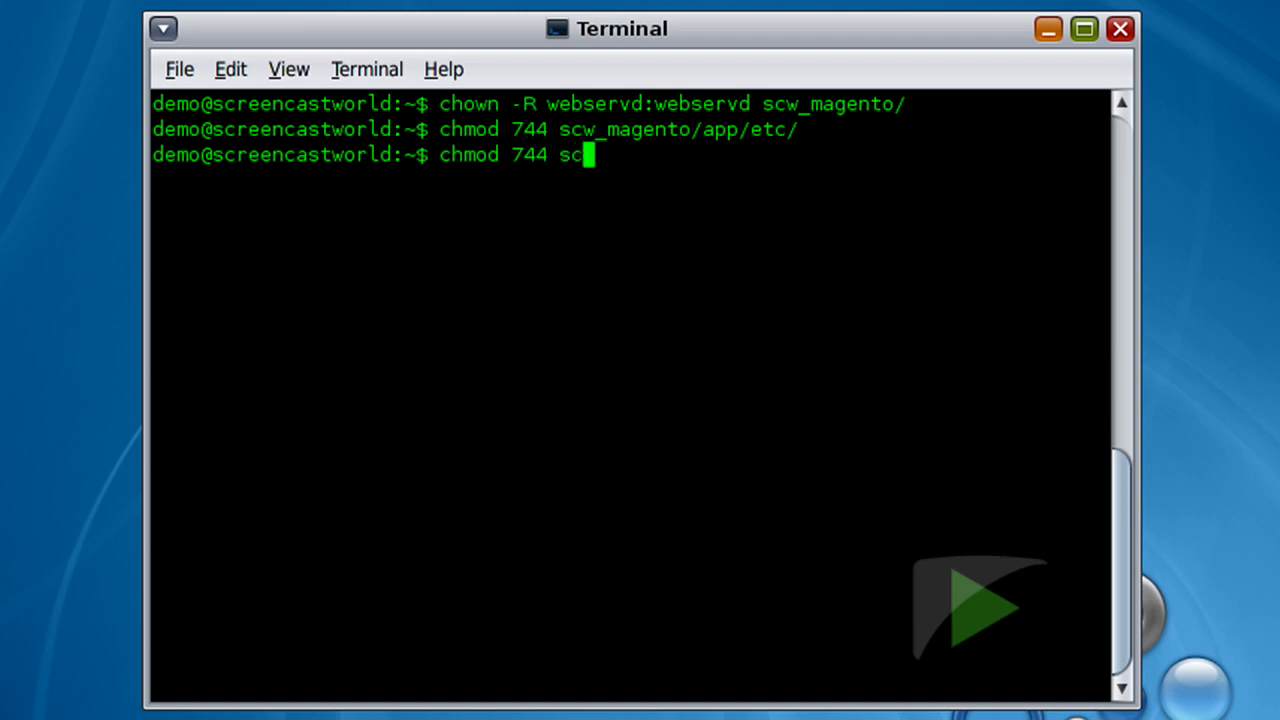
{"action": "key", "text": "Tab"}
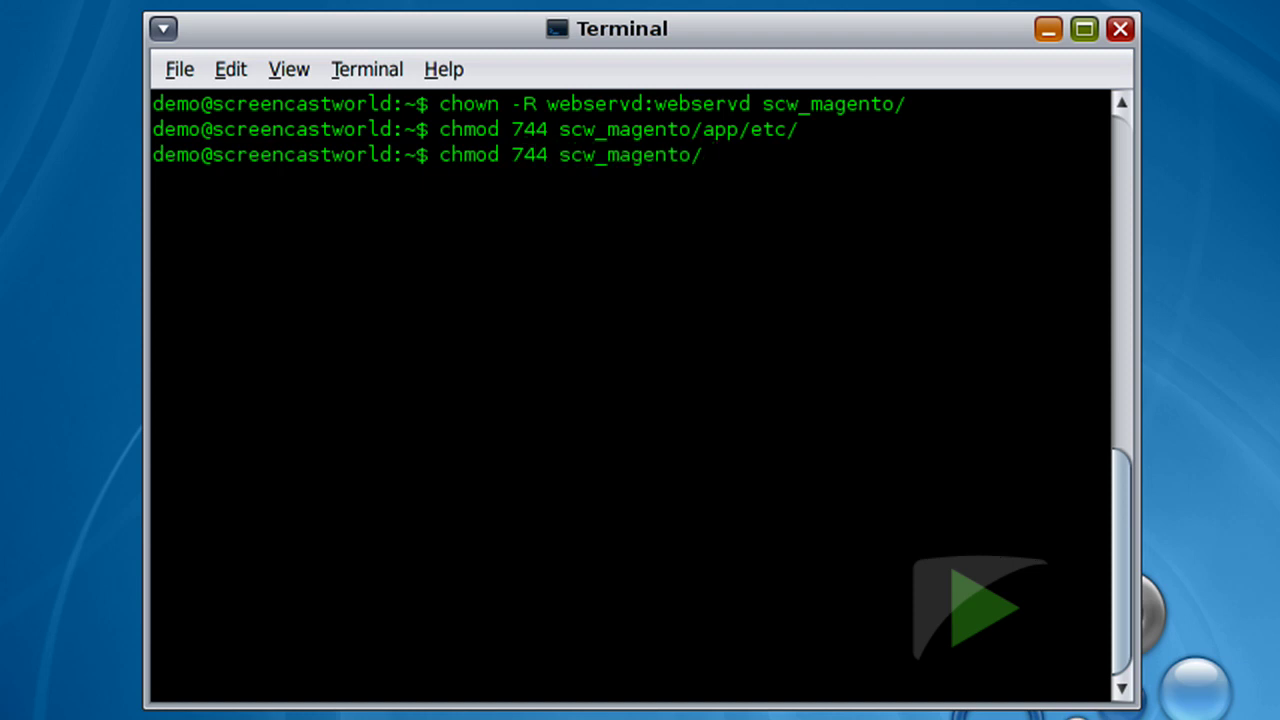
{"action": "type", "text": "var/"}
{"action": "key", "text": "Return"}
- Set the permissions of scw_magento/media/ to 744 with chmod
{"action": "type", "text": "c"}
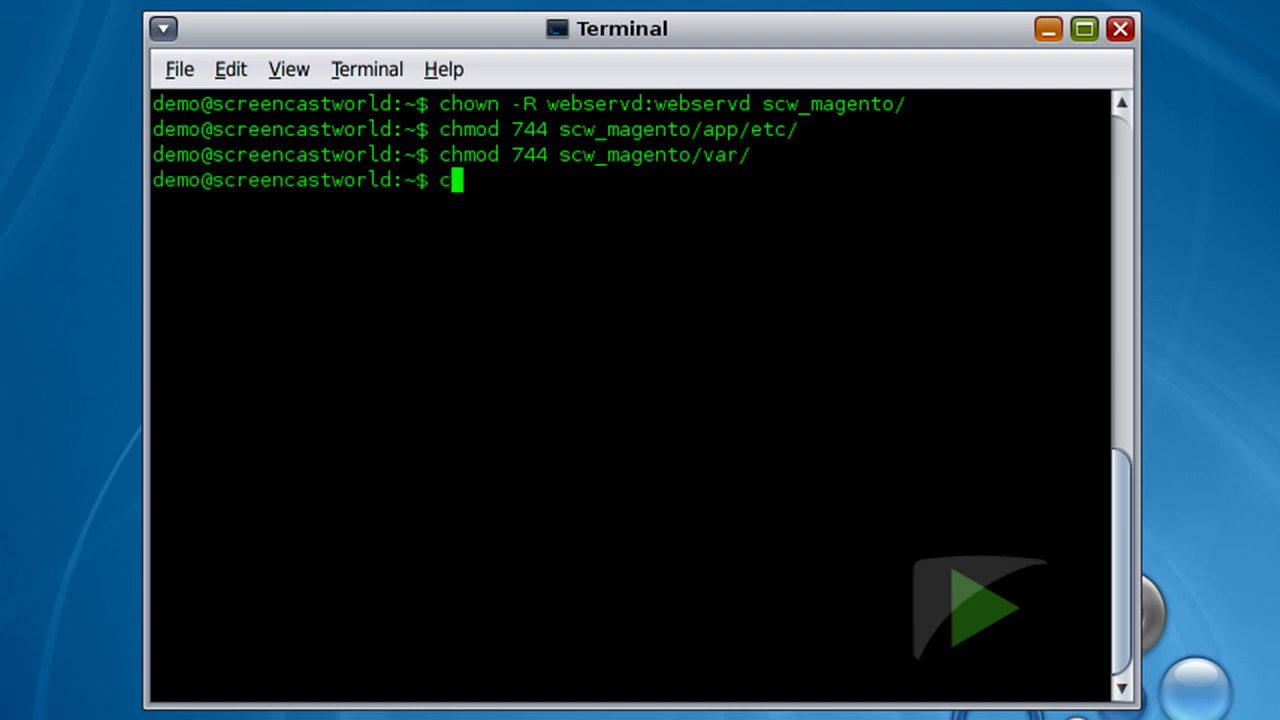
{"action": "type", "text": "hmod 744"}
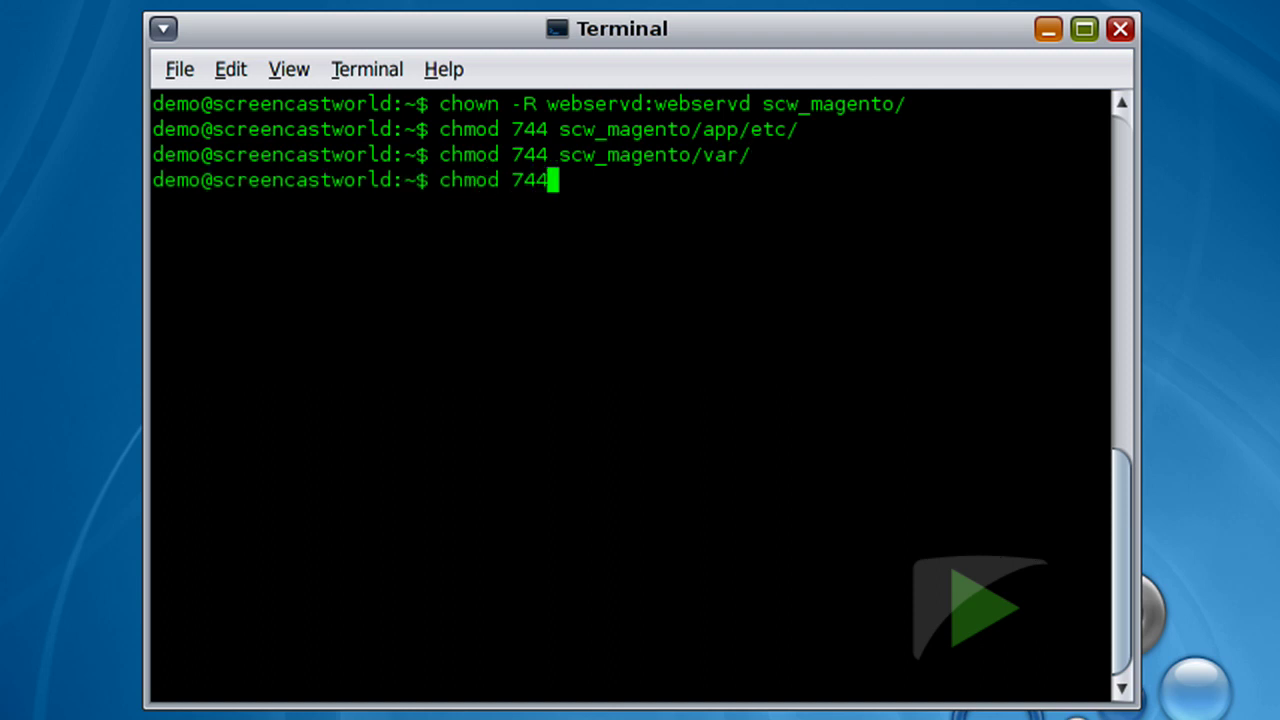
{"action": "type", "text": " sc"}
{"action": "key", "text": "Tab"}
{"action": "type", "text": "media/"}
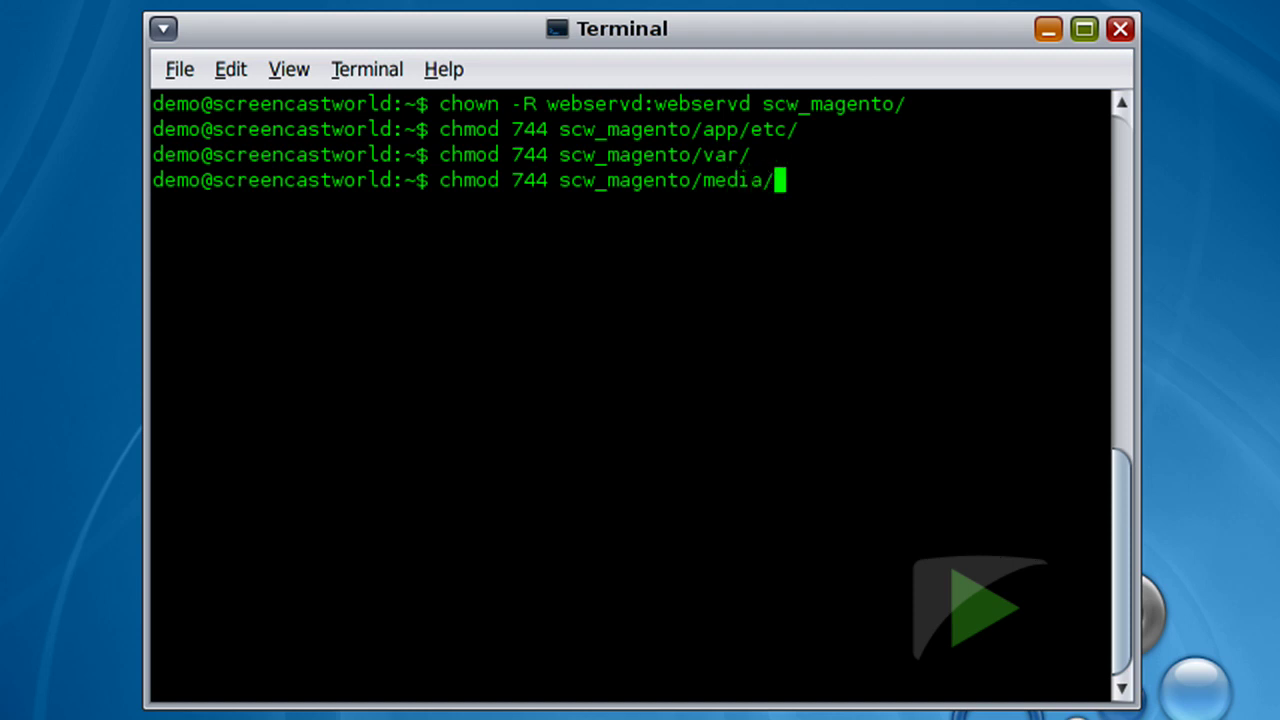
{"action": "key", "text": "Return"}
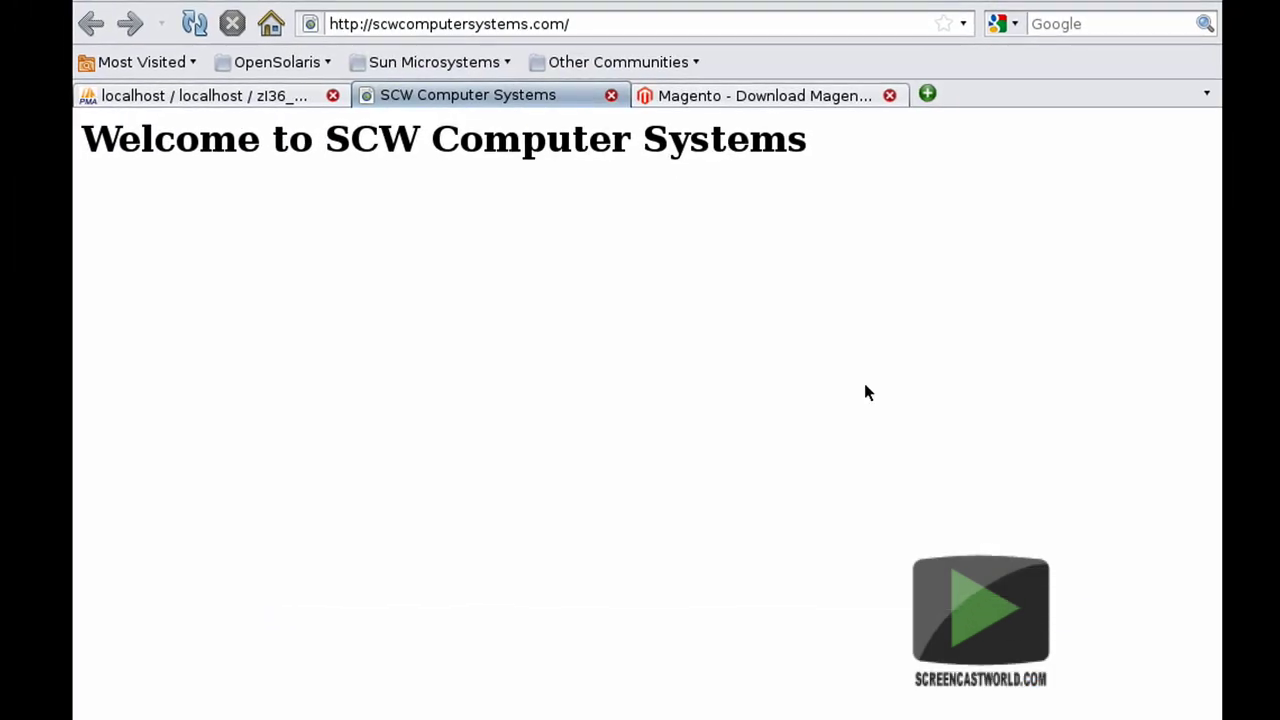
{"action": "left_click", "coordinate": [620, 23]}
{"action": "type", "text": "scw_magento"}
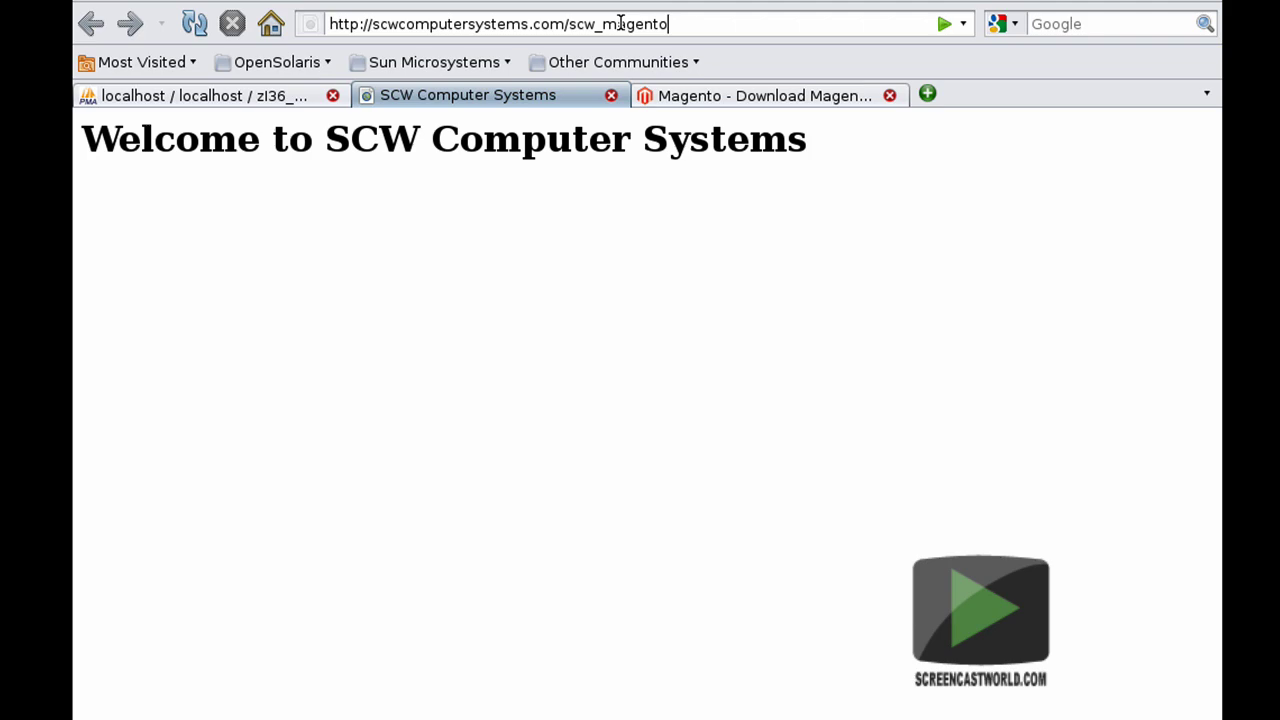
{"action": "key", "text": "Return"}
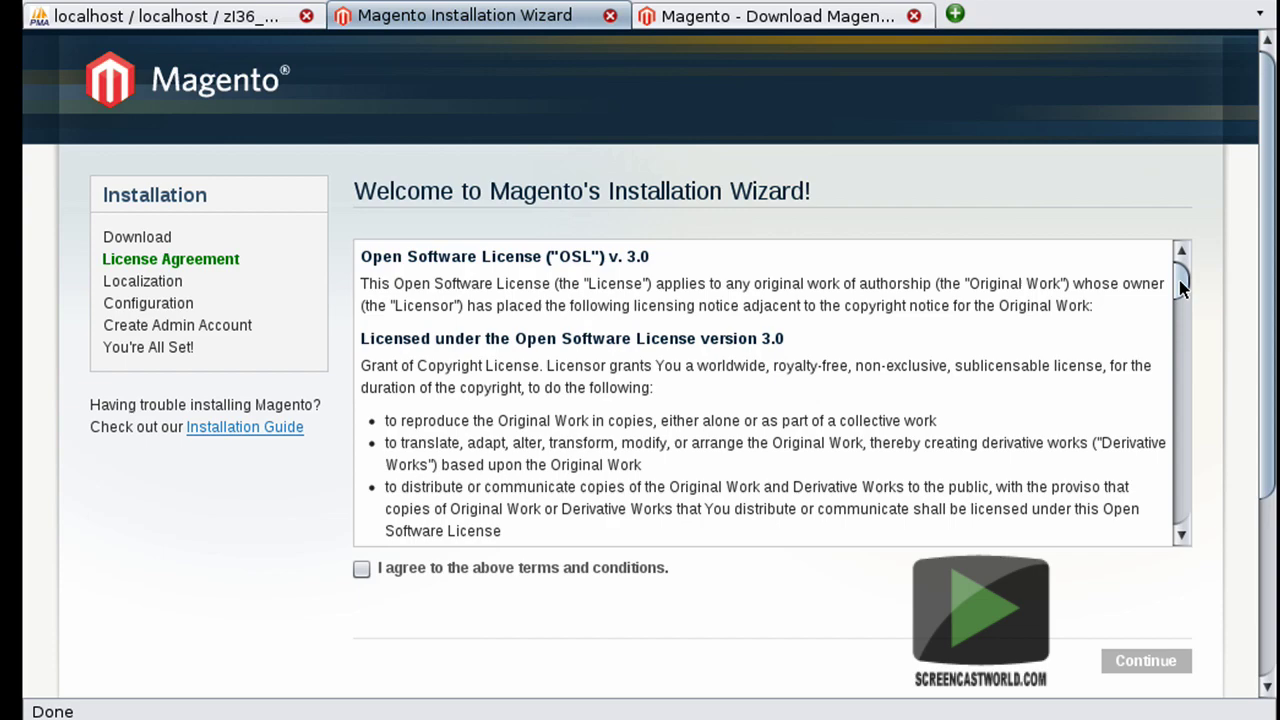
- Read to the end of the Open Software License, agree to its terms and conditions, and continue to Localization
{"action": "left_click_drag", "start_coordinate": [1180, 287], "coordinate": [1180, 525]}
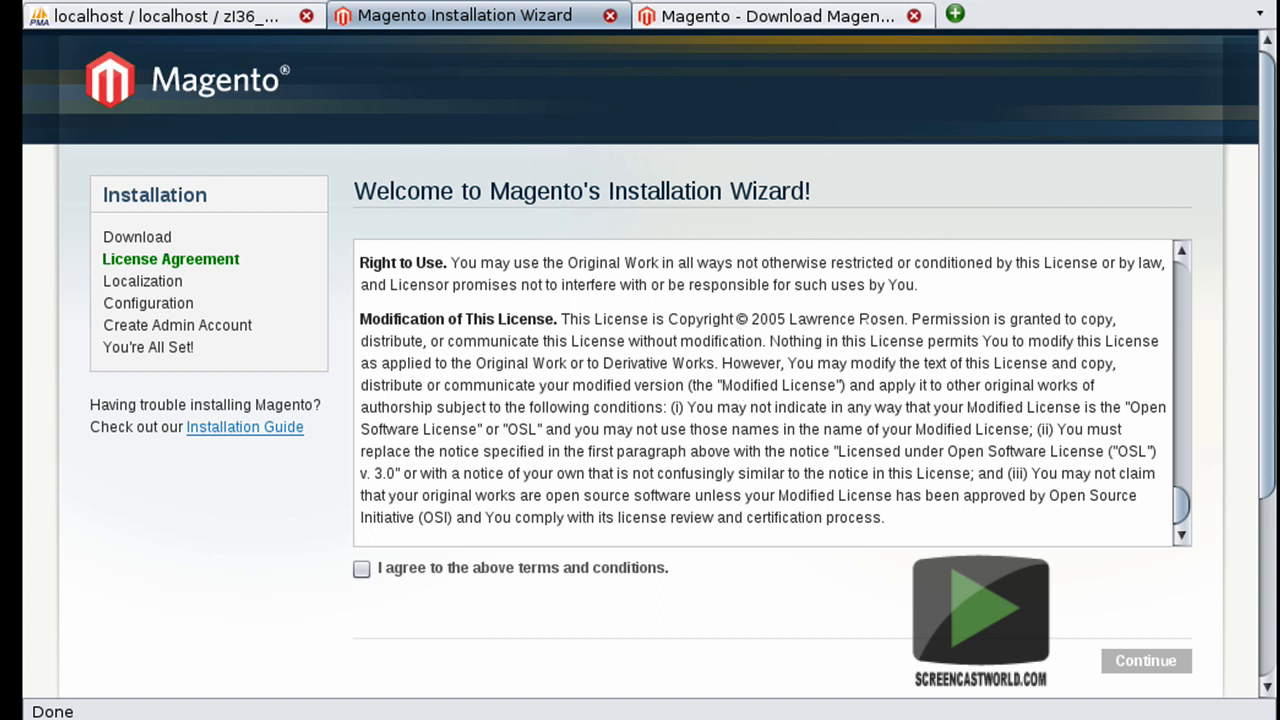
{"action": "left_click", "coordinate": [361, 570]}
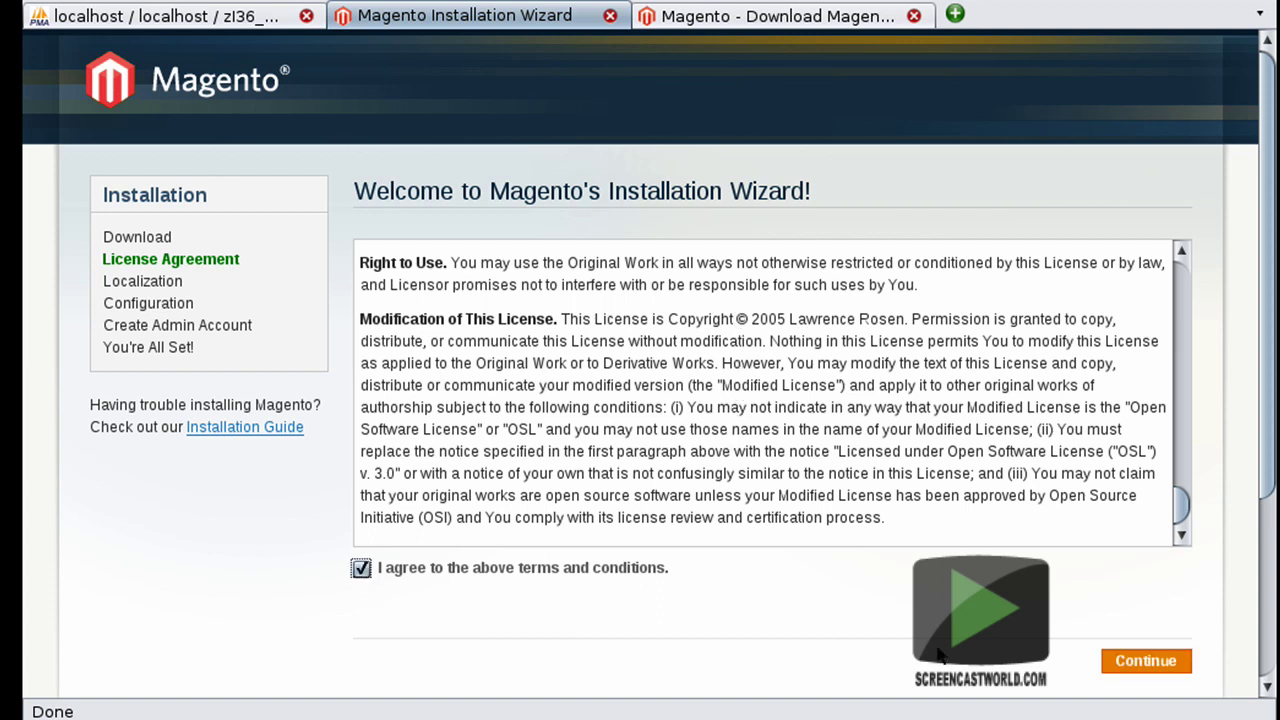
{"action": "left_click", "coordinate": [1146, 661]}
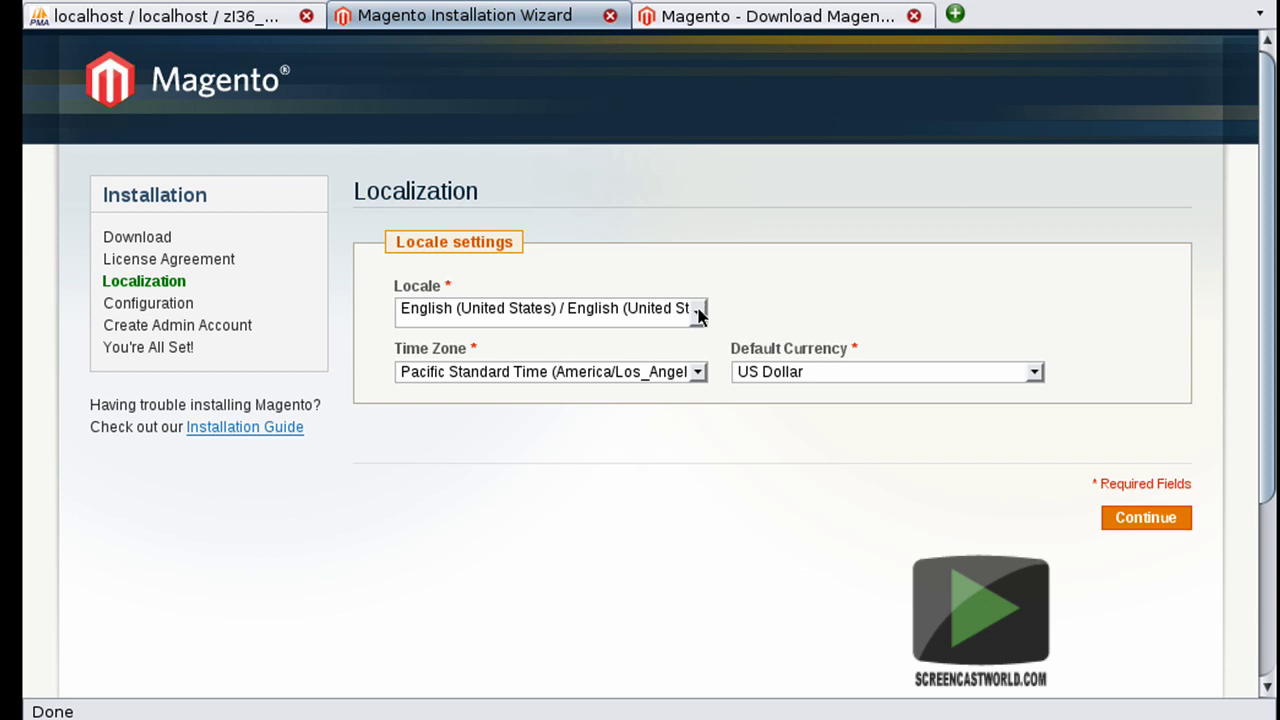
- Set the locale to English (United Kingdom) and the time zone to GMT Standard Time (Europe/London)
{"action": "left_click", "coordinate": [705, 310]}
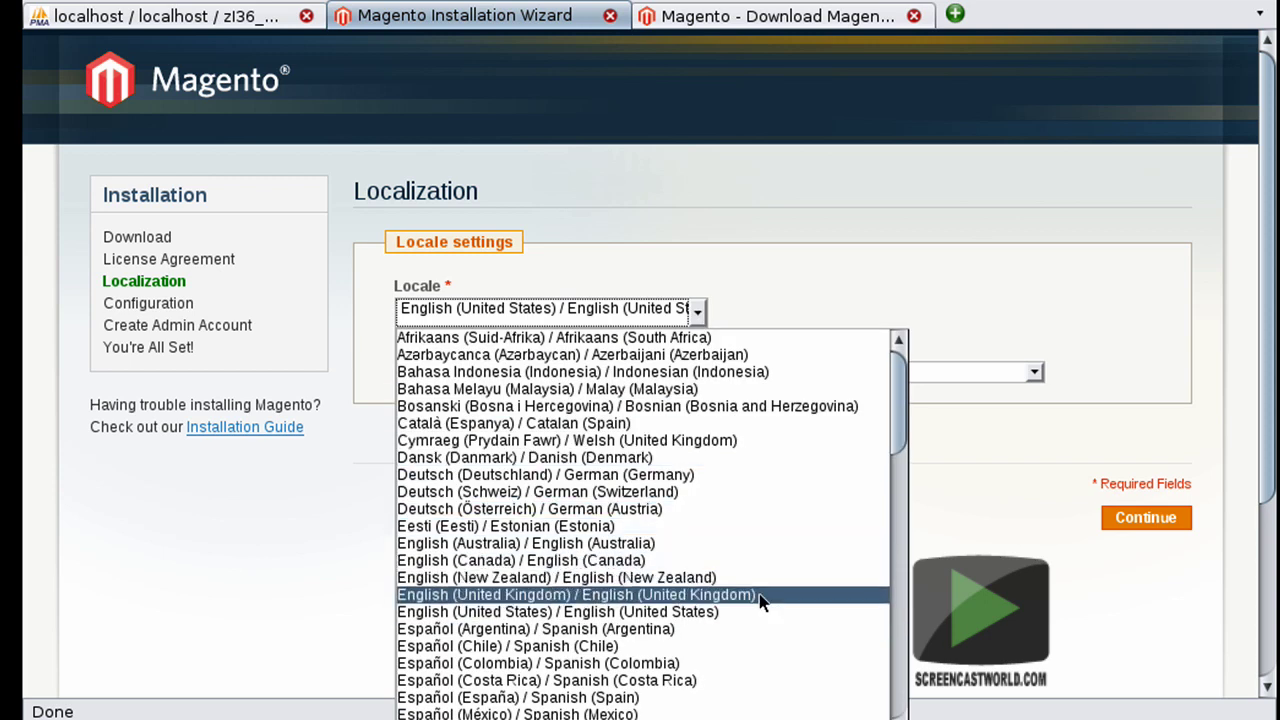
{"action": "left_click_drag", "start_coordinate": [897, 418], "coordinate": [911, 370]}
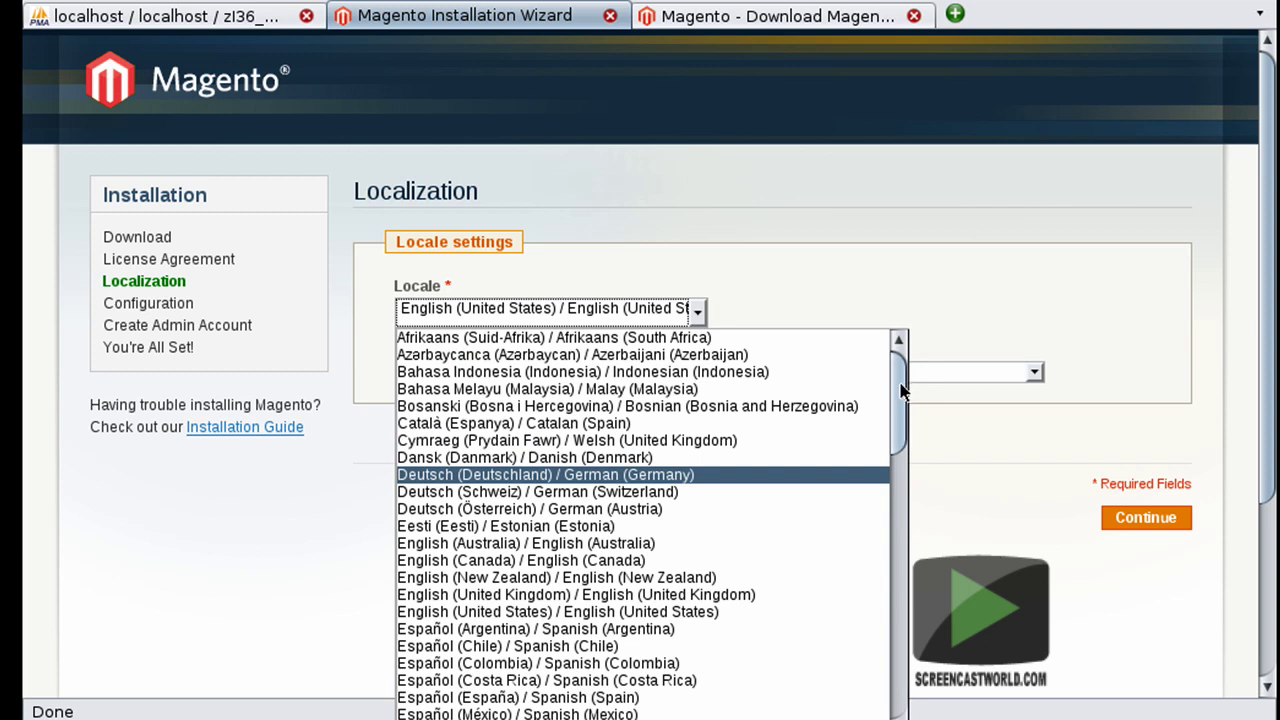
{"action": "left_click", "coordinate": [790, 594]}
{"action": "left_click", "coordinate": [698, 372]}
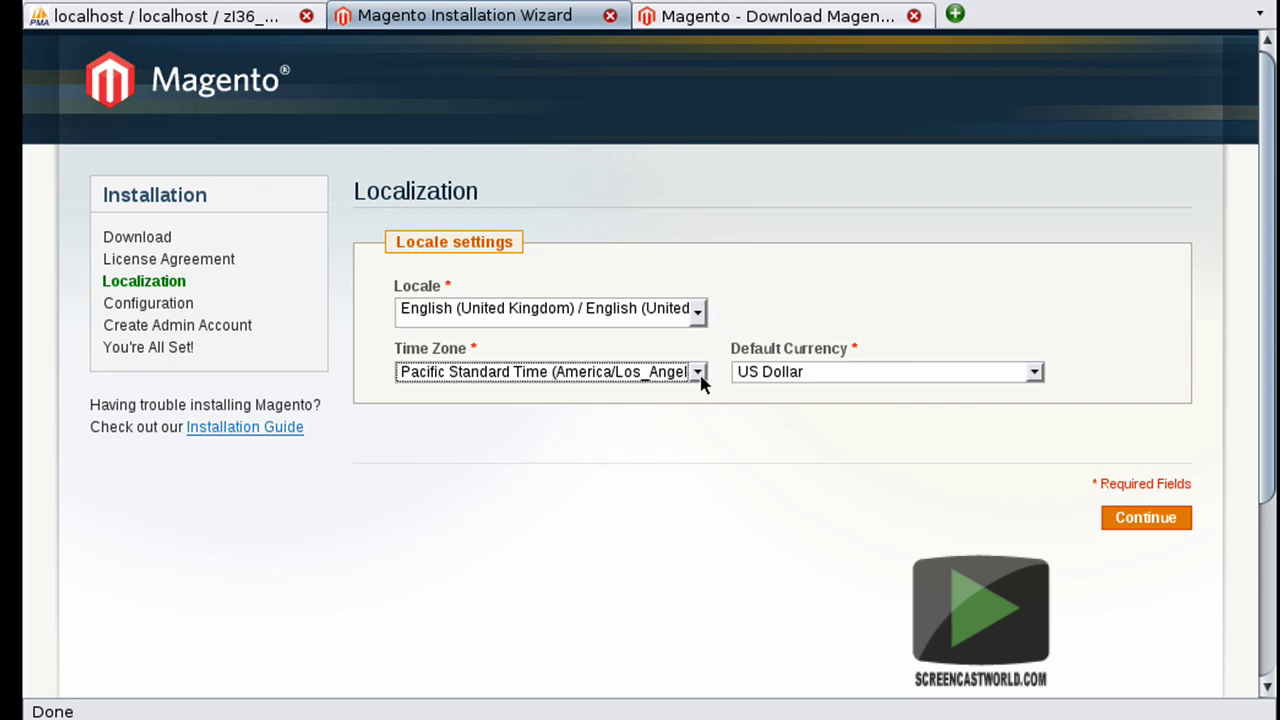
{"action": "scroll", "coordinate": [772, 600], "scroll_direction": "up", "scroll_amount": 7}
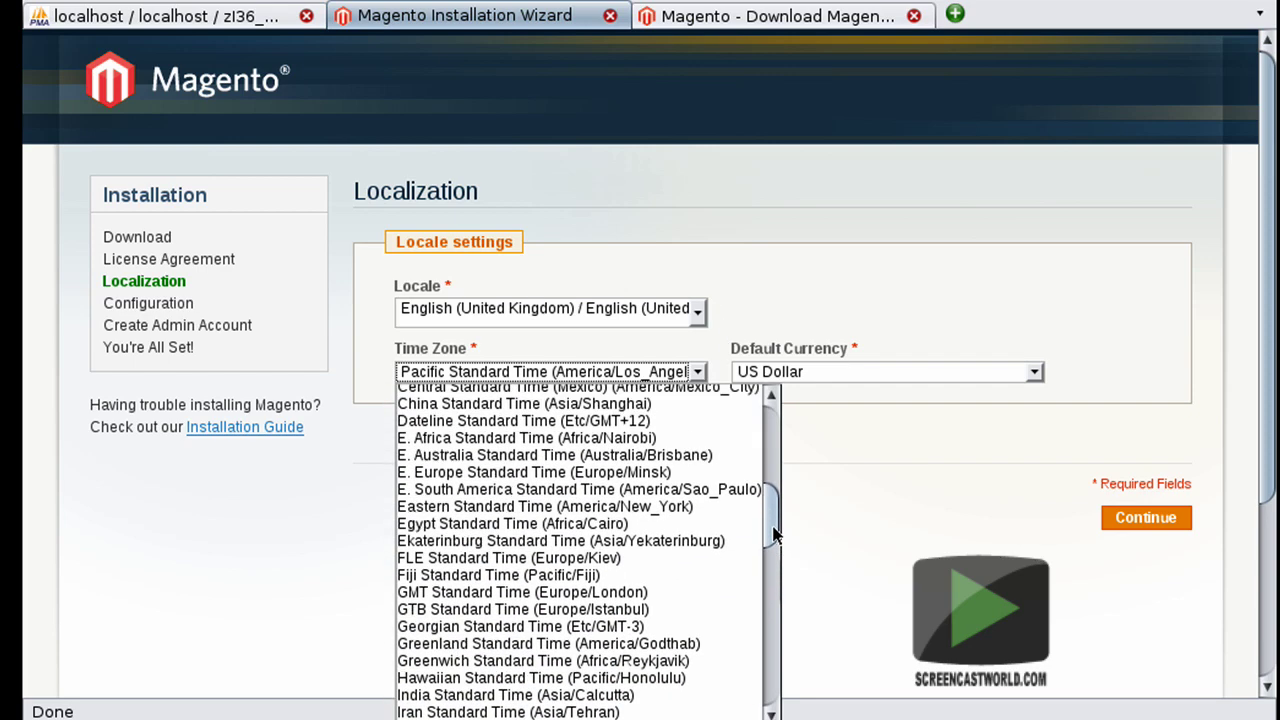
{"action": "left_click", "coordinate": [726, 592]}
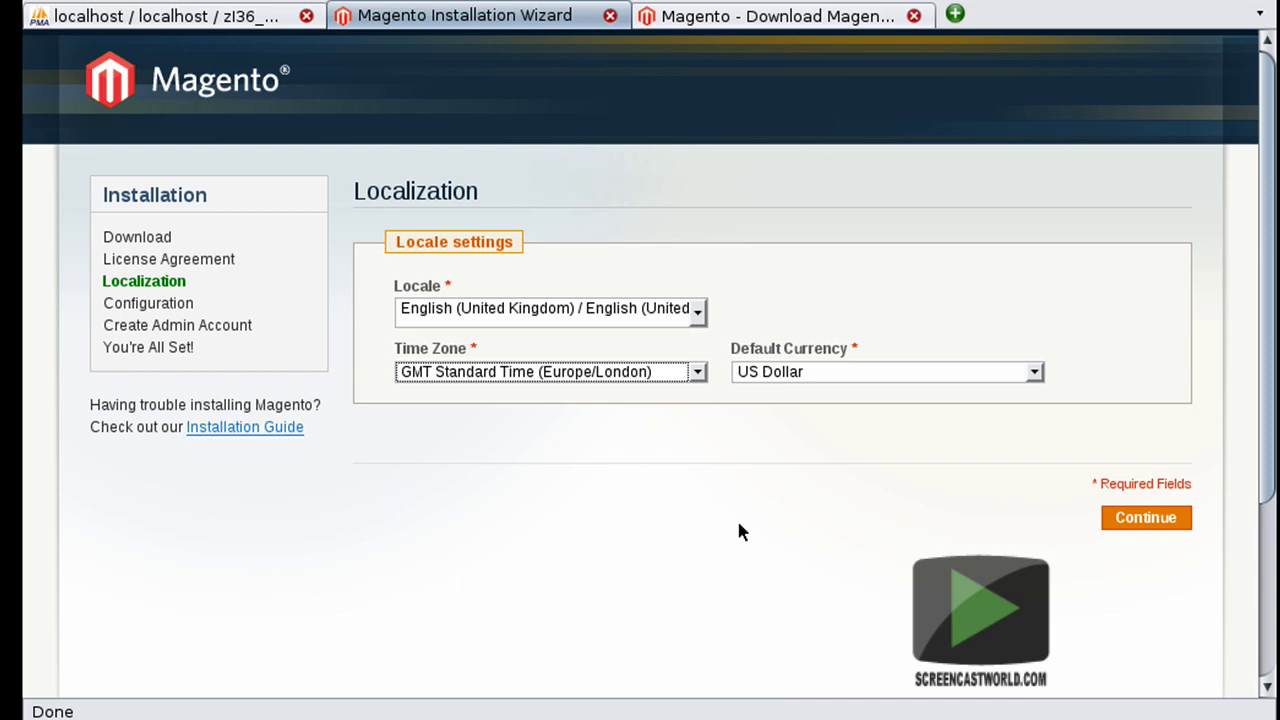
- Set the default currency to British Pound Sterling and continue to the Configuration page
{"action": "left_click", "coordinate": [1035, 372]}
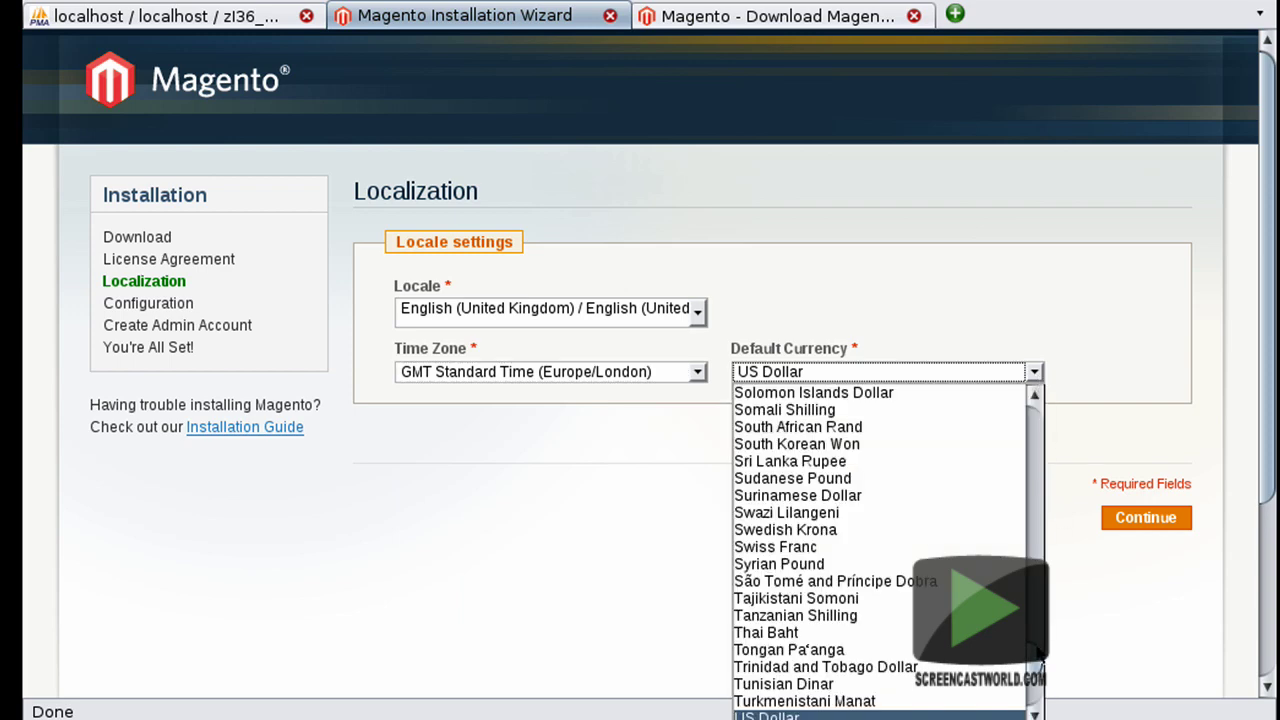
{"action": "left_click_drag", "start_coordinate": [1040, 660], "coordinate": [1040, 445]}
{"action": "left_click", "coordinate": [806, 555]}
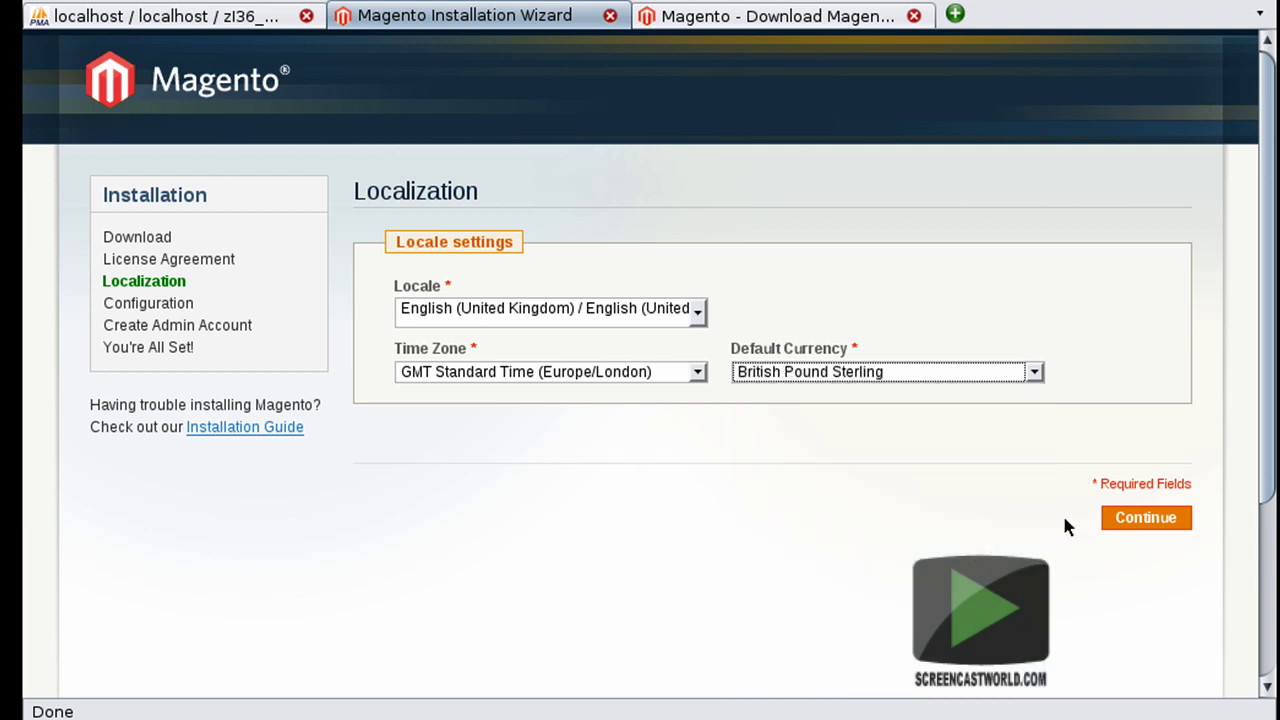
{"action": "left_click", "coordinate": [1150, 520]}
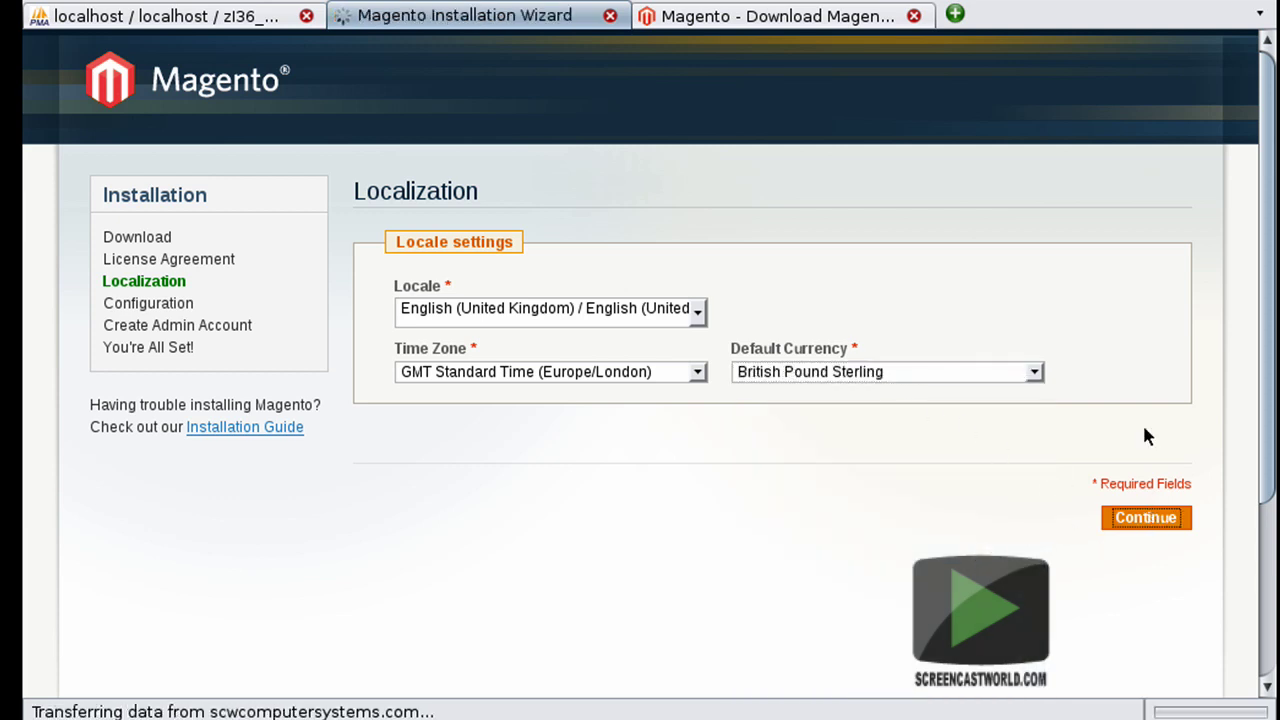
- Copy the database name zI36_magento_26Pq from Magento_Logins.txt in gedit and use it to replace the wizard's default database name
{"action": "scroll", "coordinate": [1120, 360], "scroll_direction": "down", "scroll_amount": 1}
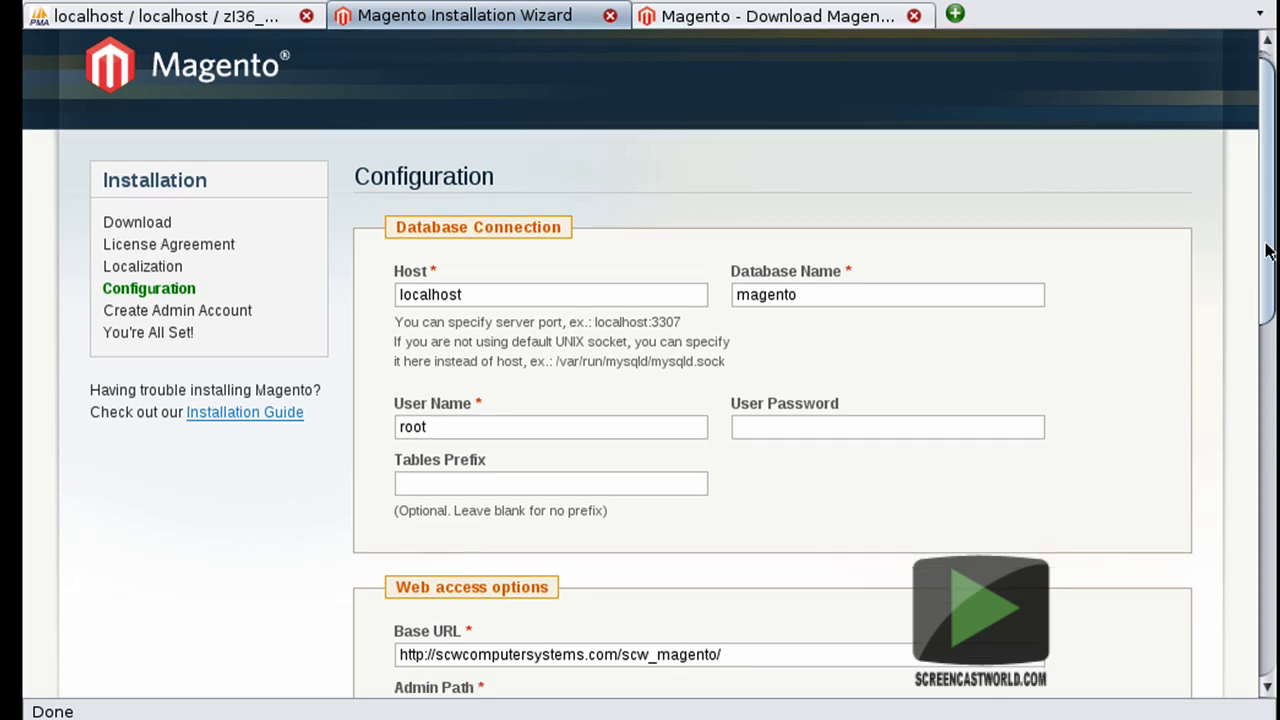
{"action": "scroll", "coordinate": [1092, 290], "scroll_direction": "up", "scroll_amount": 1}
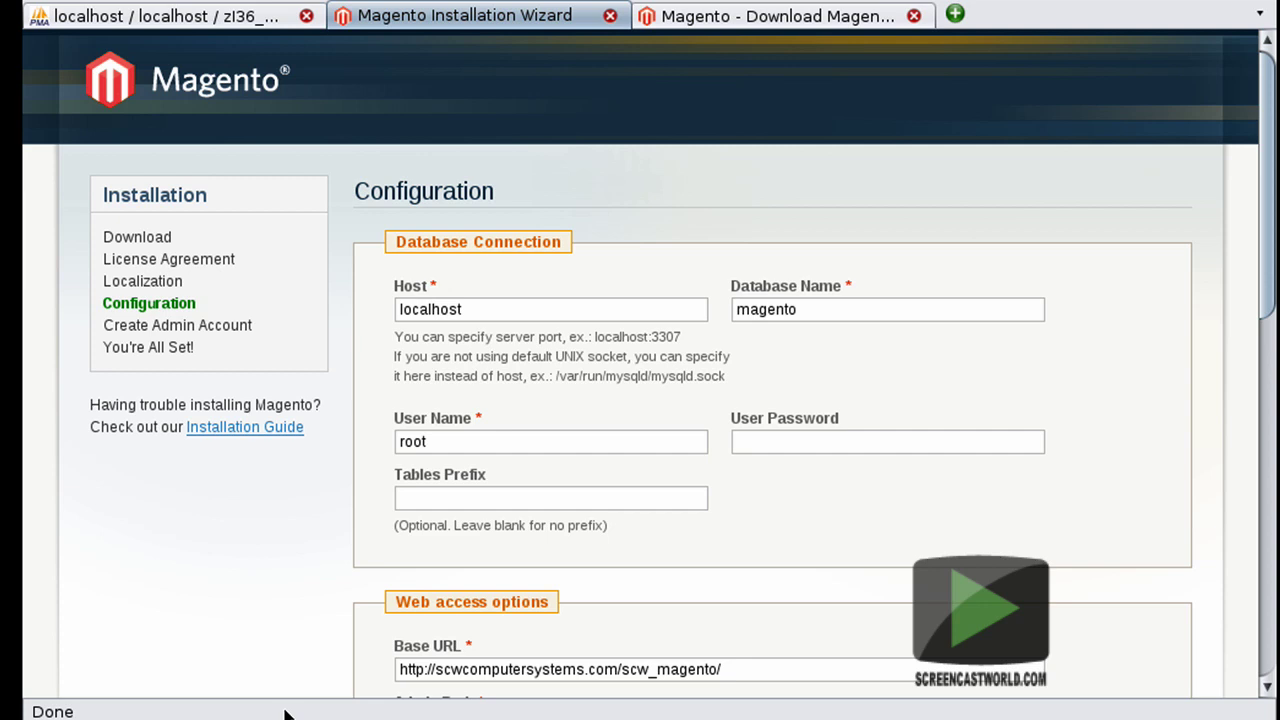
{"action": "key", "text": "alt+Tab"}
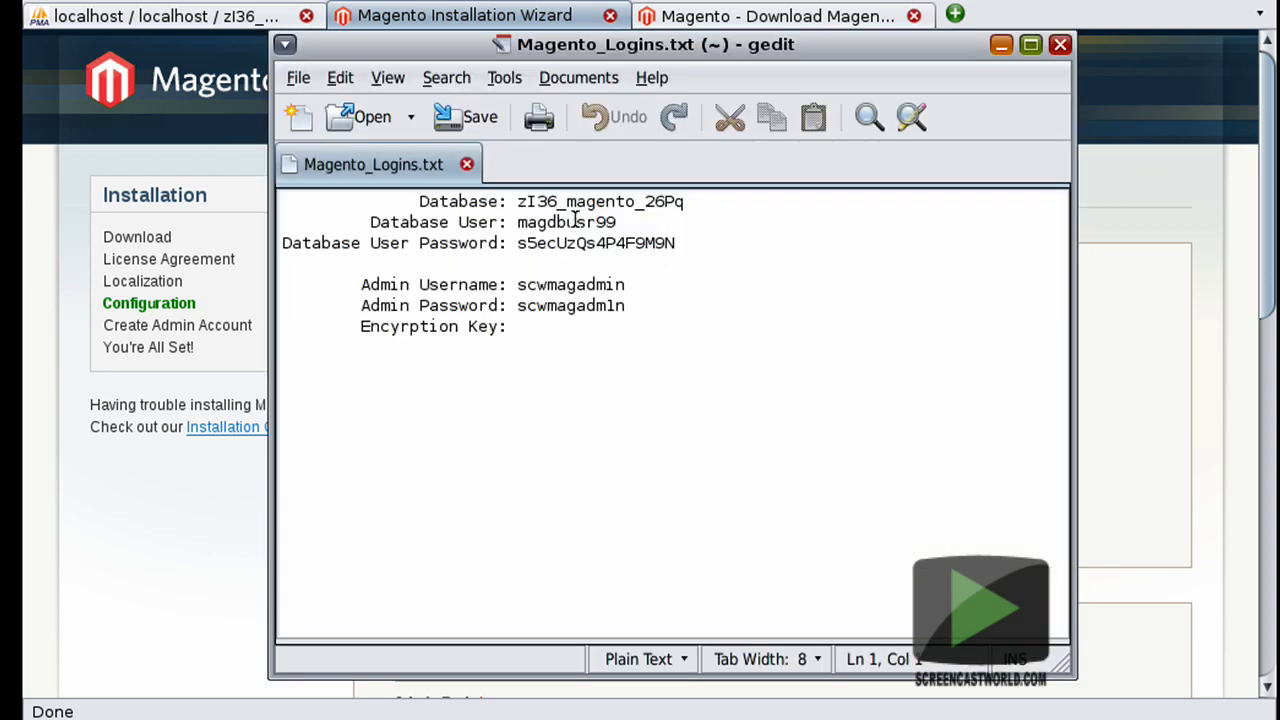
{"action": "left_click_drag", "start_coordinate": [516, 201], "coordinate": [690, 200]}
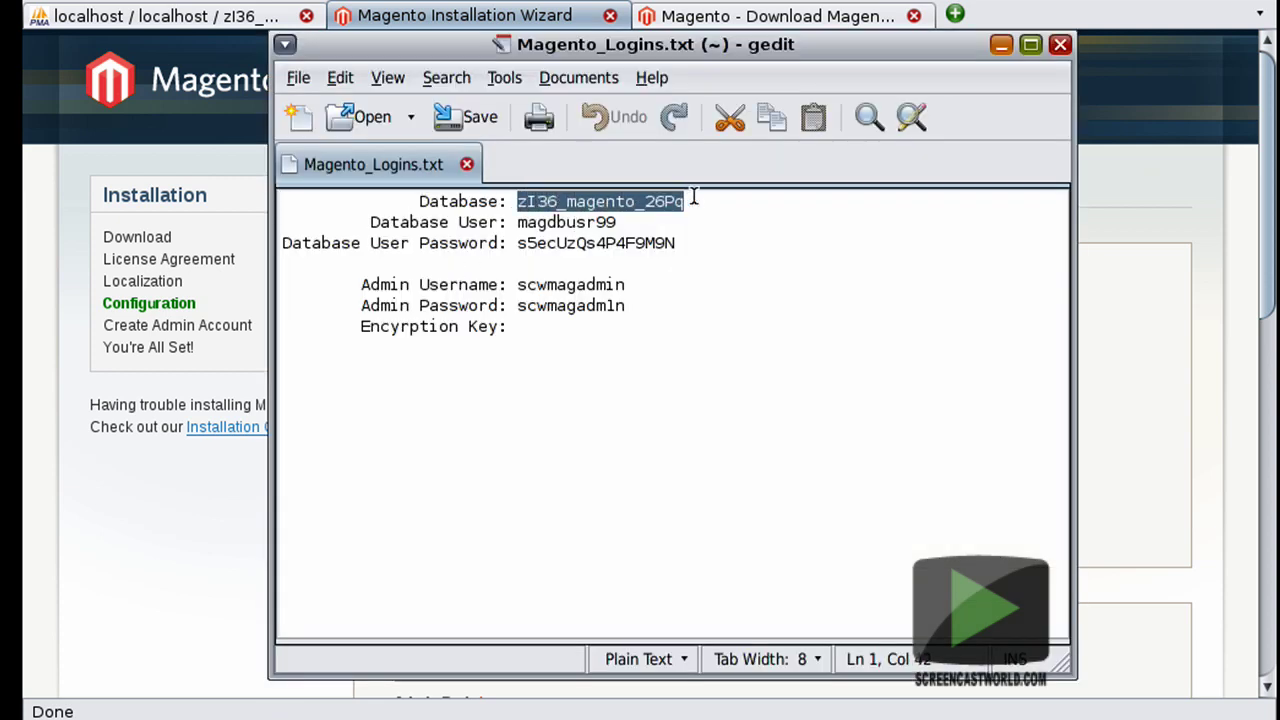
{"action": "key", "text": "ctrl+c"}
{"action": "left_click", "coordinate": [1097, 330]}
{"action": "left_click_drag", "start_coordinate": [946, 314], "coordinate": [694, 306]}
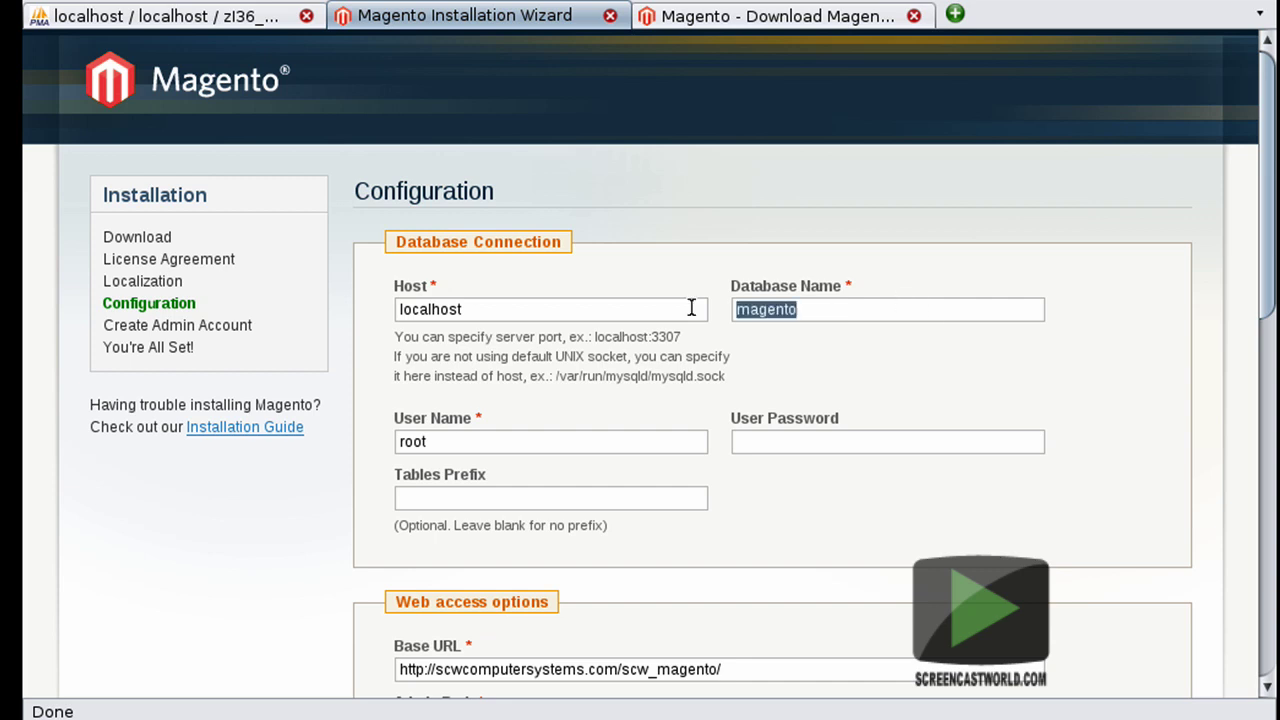
{"action": "key", "text": "ctrl+v"}
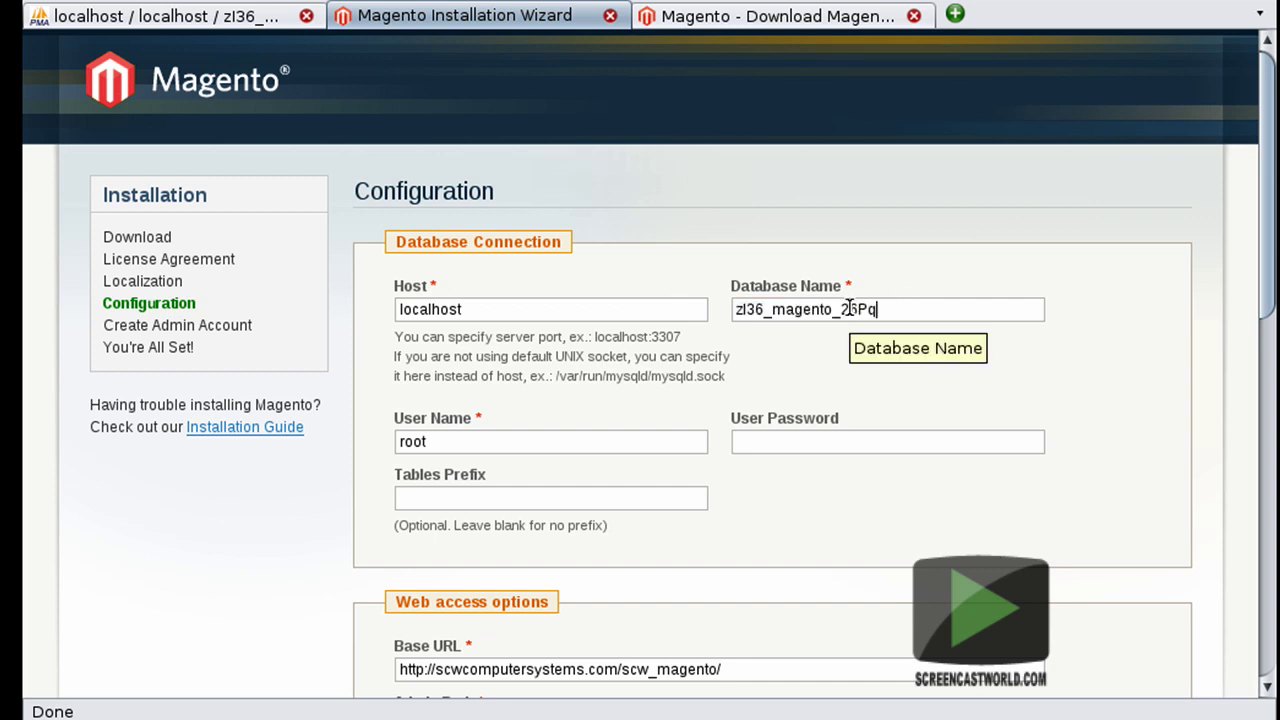
- Copy the database user magdbusr99 from Magento_Logins.txt in gedit and use it to replace root as the wizard's database user name
{"action": "left_click", "coordinate": [668, 441]}
{"action": "key", "text": "alt+Tab"}
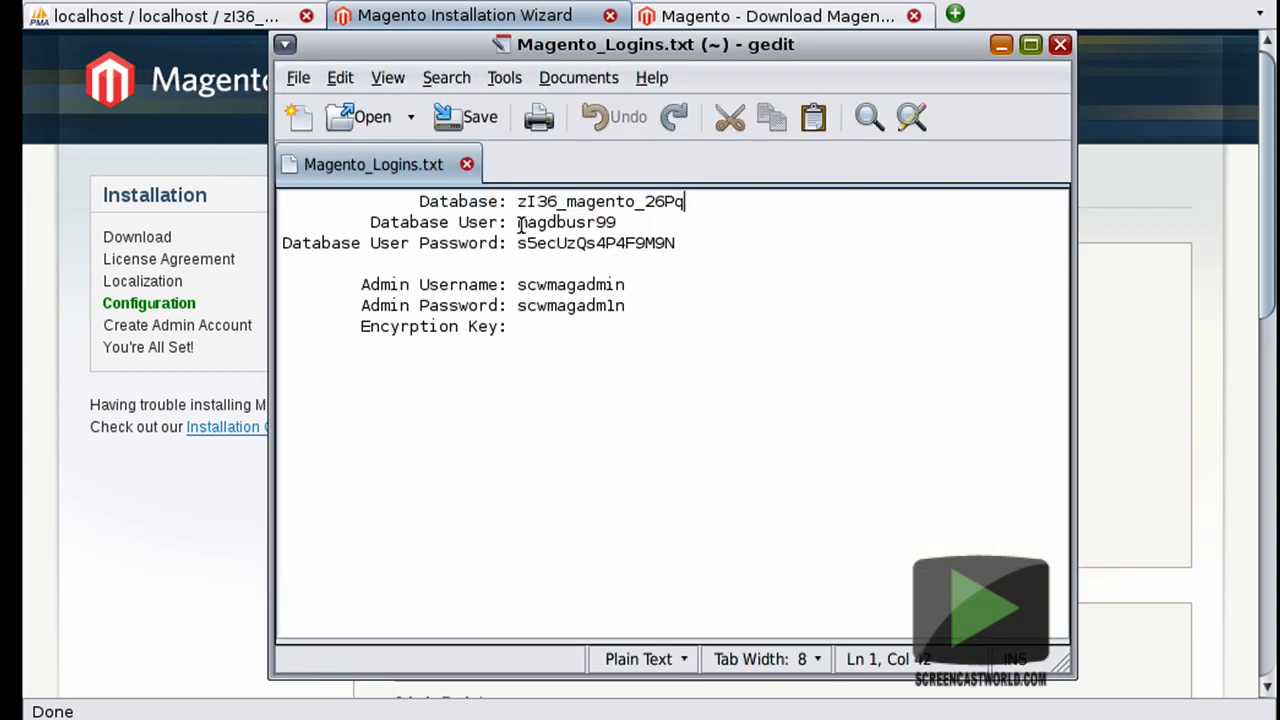
{"action": "left_click_drag", "start_coordinate": [517, 222], "coordinate": [738, 226]}
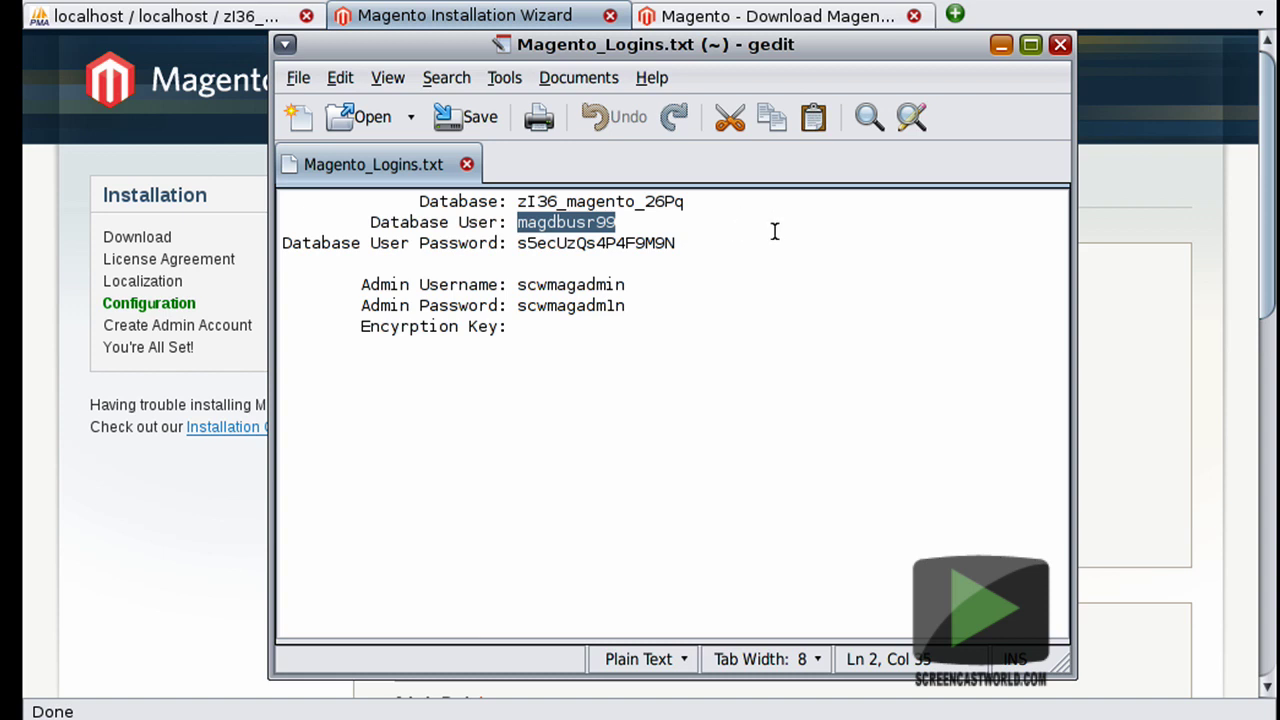
{"action": "key", "text": "ctrl+c"}
{"action": "left_click", "coordinate": [1107, 234]}
{"action": "left_click_drag", "start_coordinate": [454, 441], "coordinate": [333, 441]}
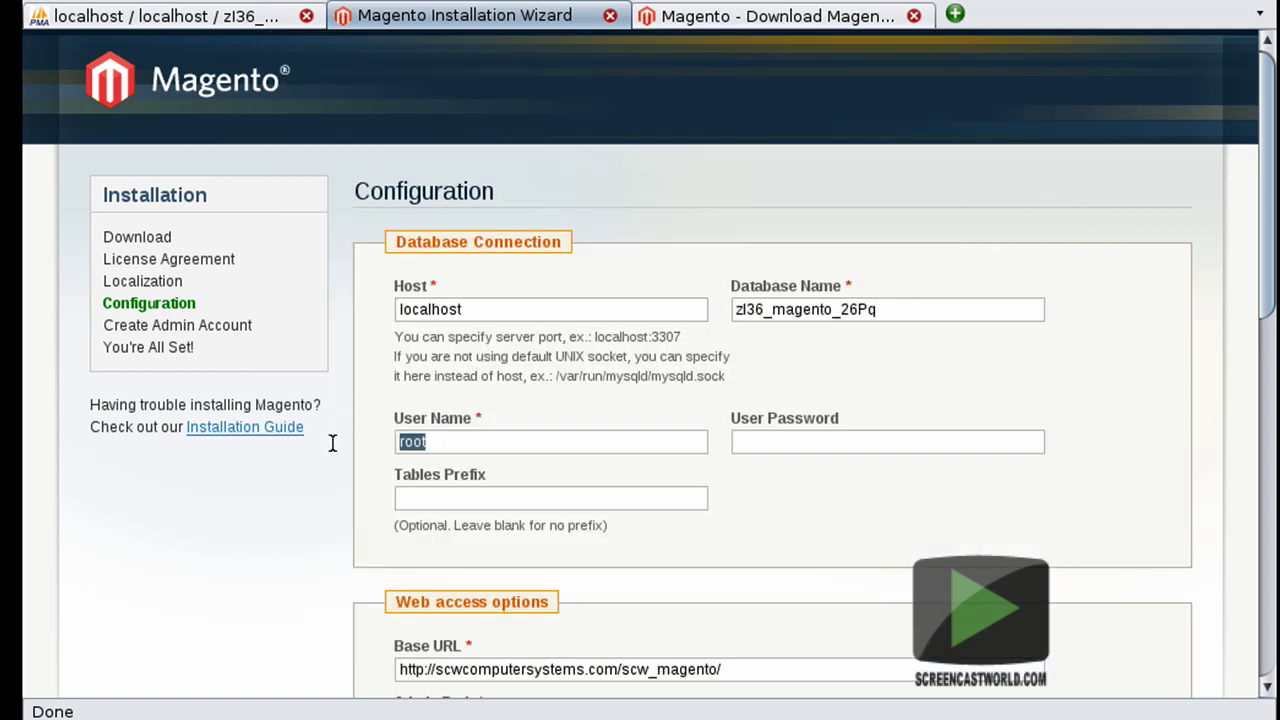
{"action": "key", "text": "ctrl+v"}
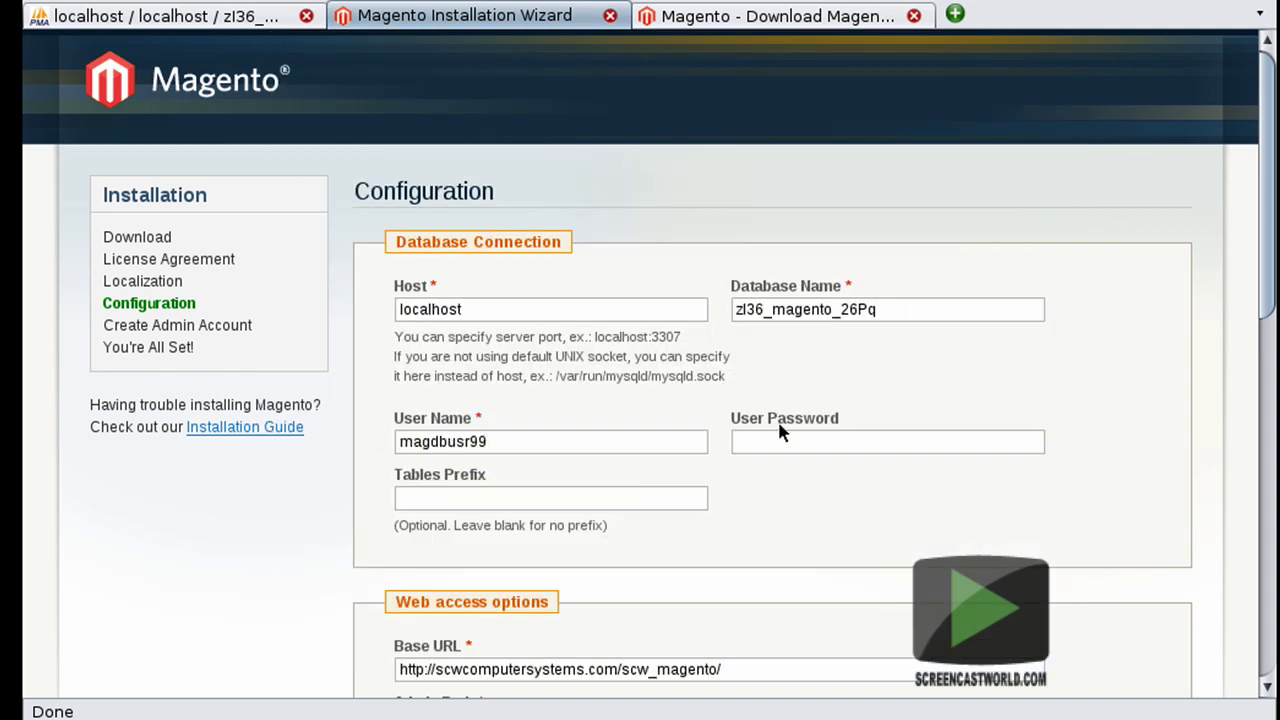
- Copy the database user password from Magento_Logins.txt in gedit into the wizard's User Password, leaving the Tables Prefix blank
{"action": "key", "text": "alt+Tab"}
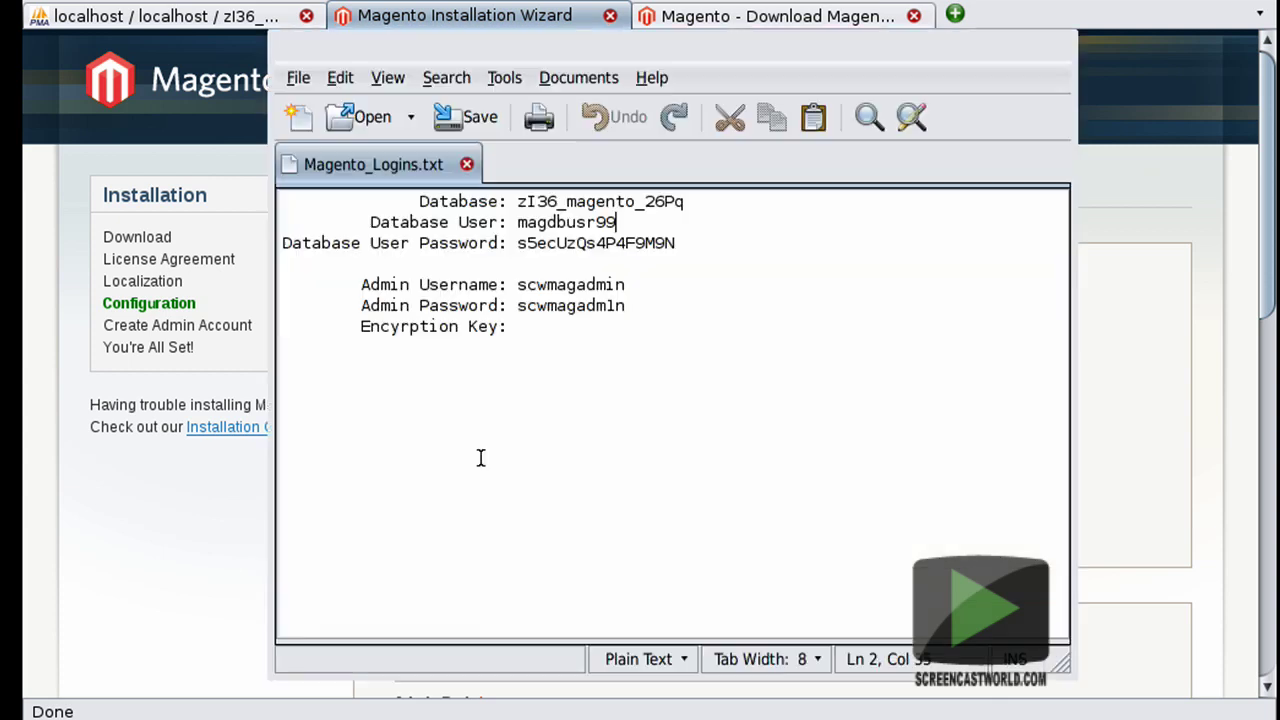
{"action": "left_click_drag", "start_coordinate": [517, 243], "coordinate": [674, 245]}
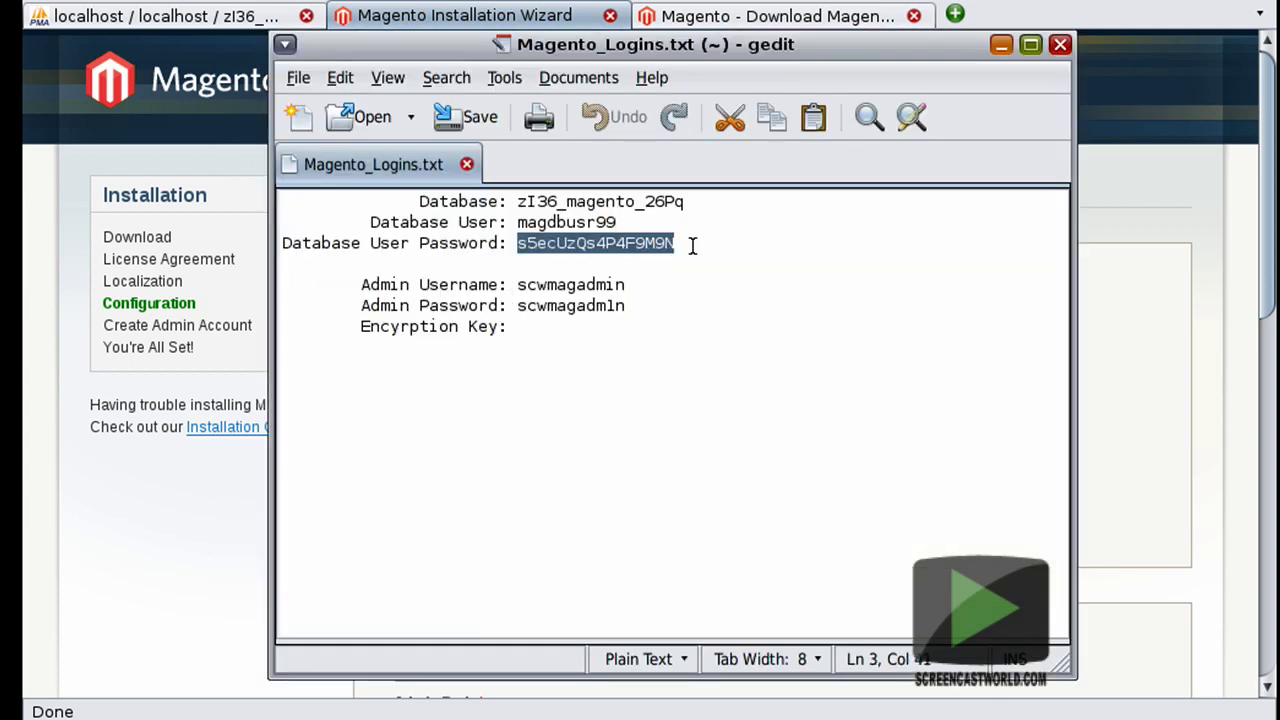
{"action": "left_click", "coordinate": [1082, 371]}
{"action": "left_click", "coordinate": [878, 438]}
{"action": "key", "text": "ctrl+v"}
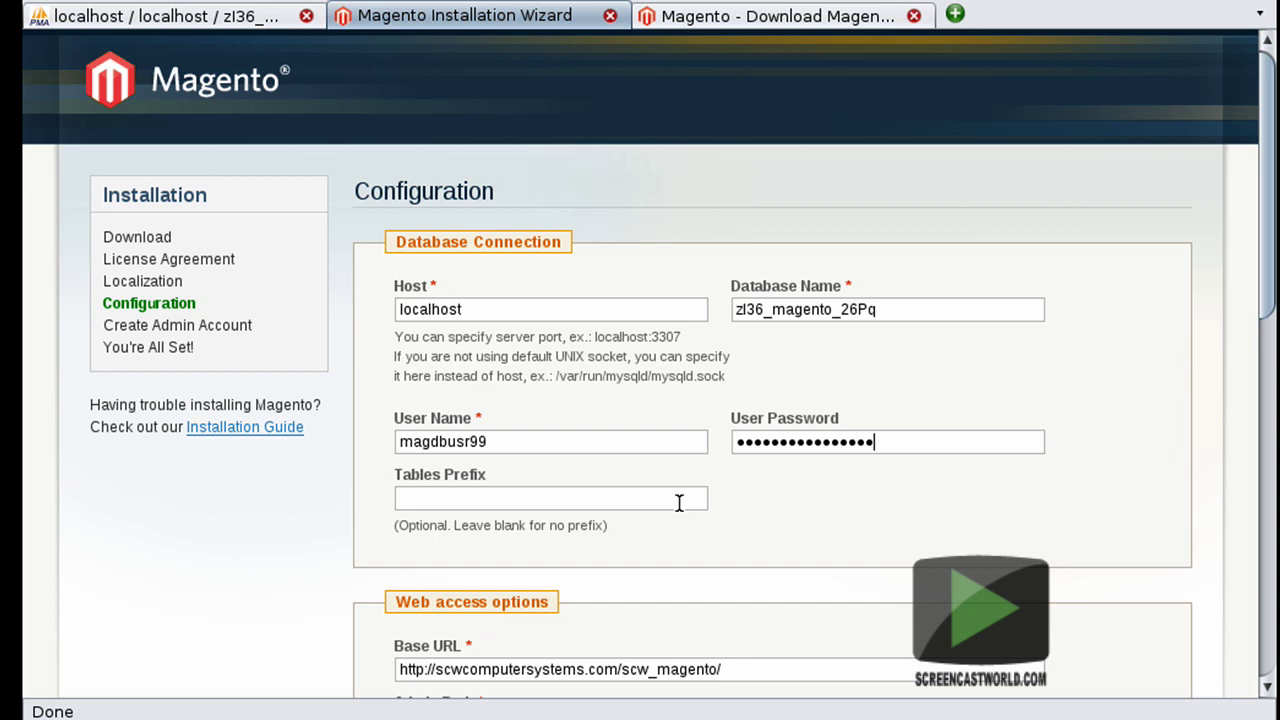
{"action": "left_click", "coordinate": [679, 502]}
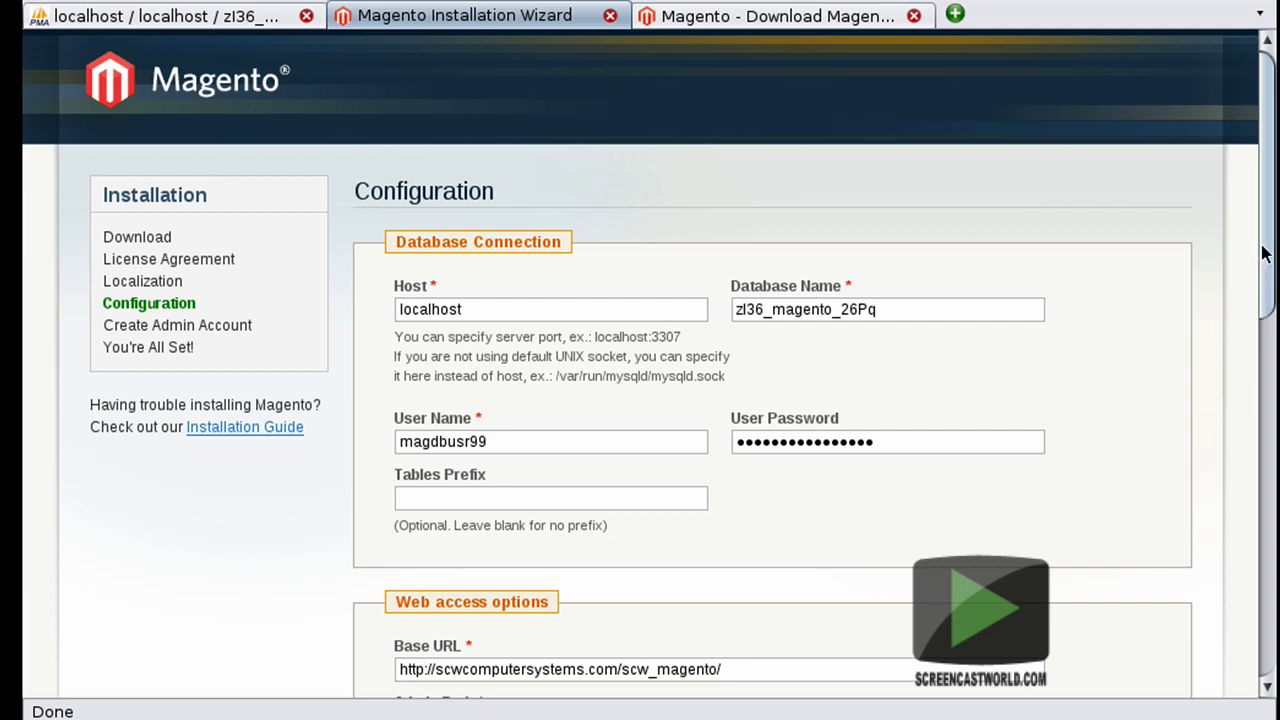
- Set the Admin Path to scw-admin and enable Use Web Server (Apache) Rewrites in the web access options
{"action": "left_click_drag", "start_coordinate": [1262, 253], "coordinate": [1270, 471]}
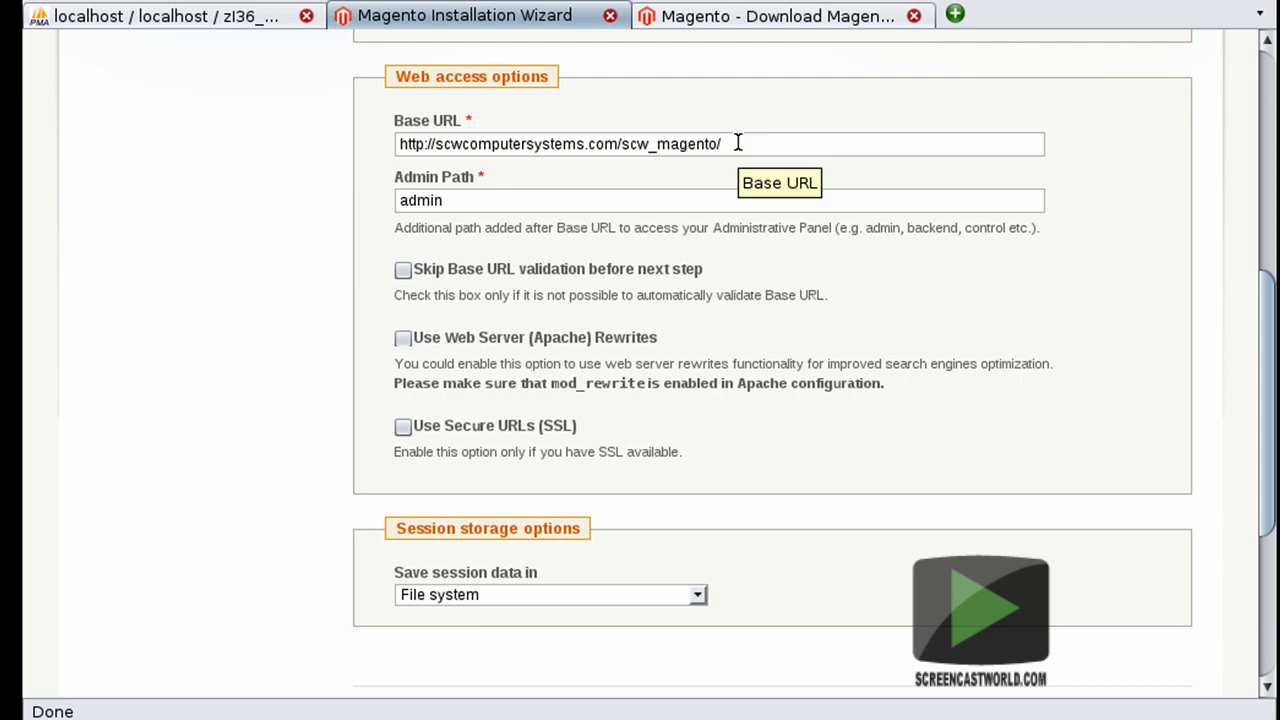
{"action": "left_click", "coordinate": [767, 200]}
{"action": "key", "text": "Home"}
{"action": "type", "text": "scw-"}
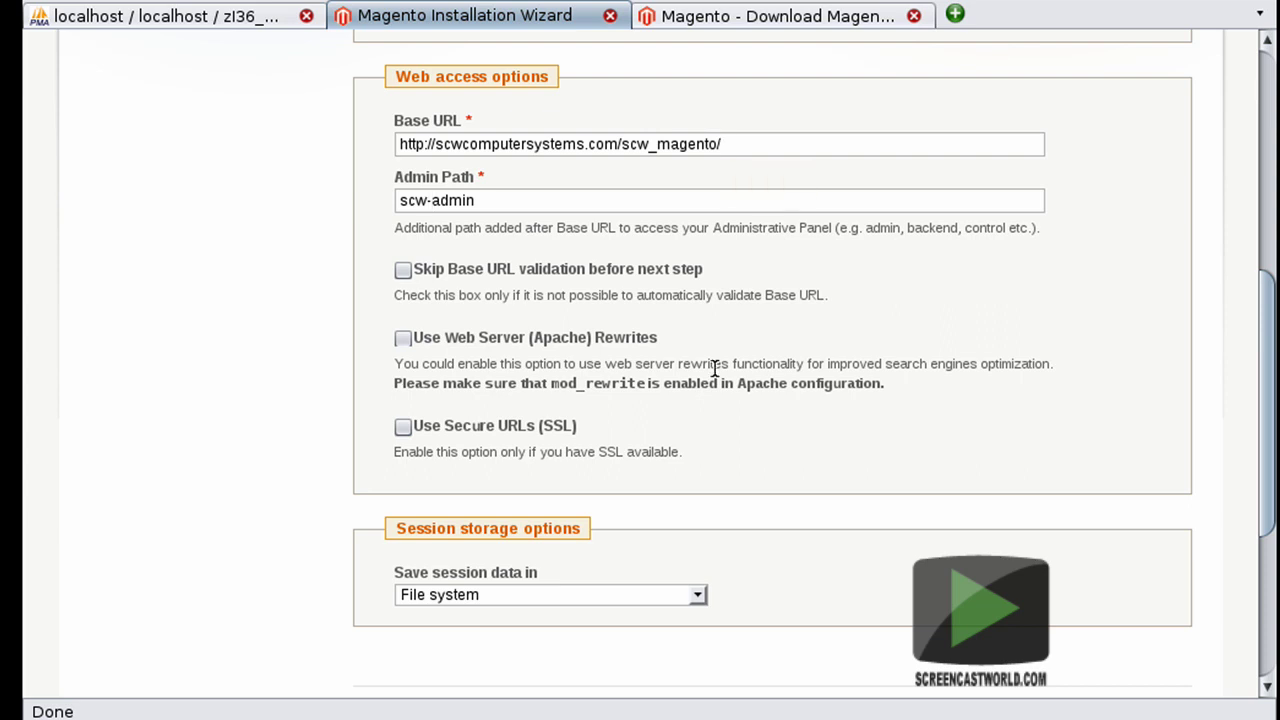
{"action": "left_click", "coordinate": [403, 338]}
- Keep File system as the session data storage and try to continue to the next installation page
{"action": "left_click_drag", "start_coordinate": [1266, 395], "coordinate": [1272, 473]}
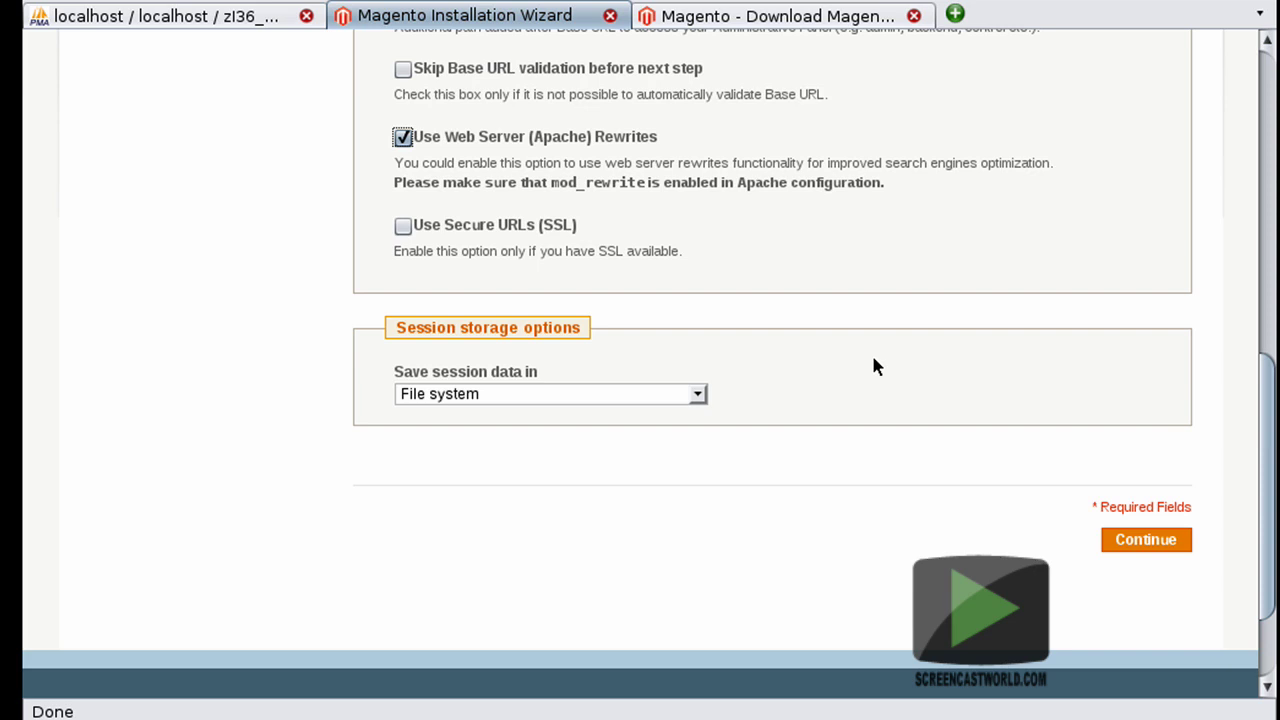
{"action": "left_click", "coordinate": [699, 396]}
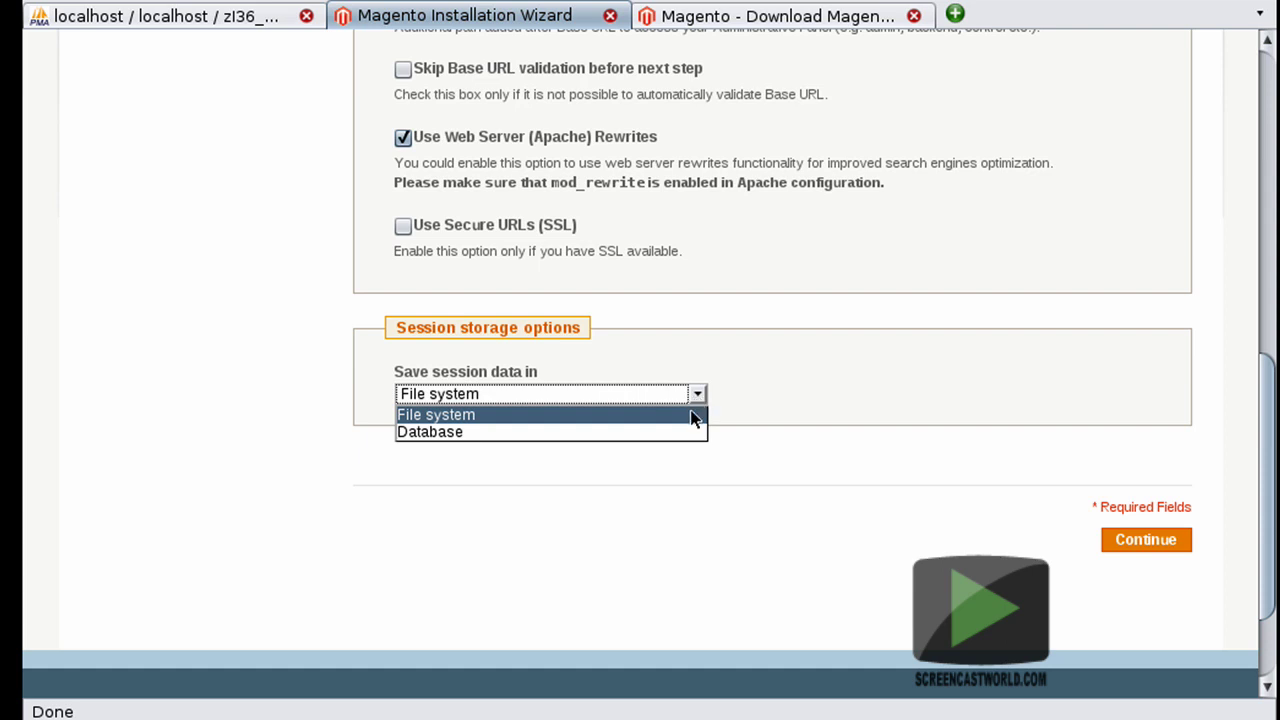
{"action": "left_click", "coordinate": [692, 418]}
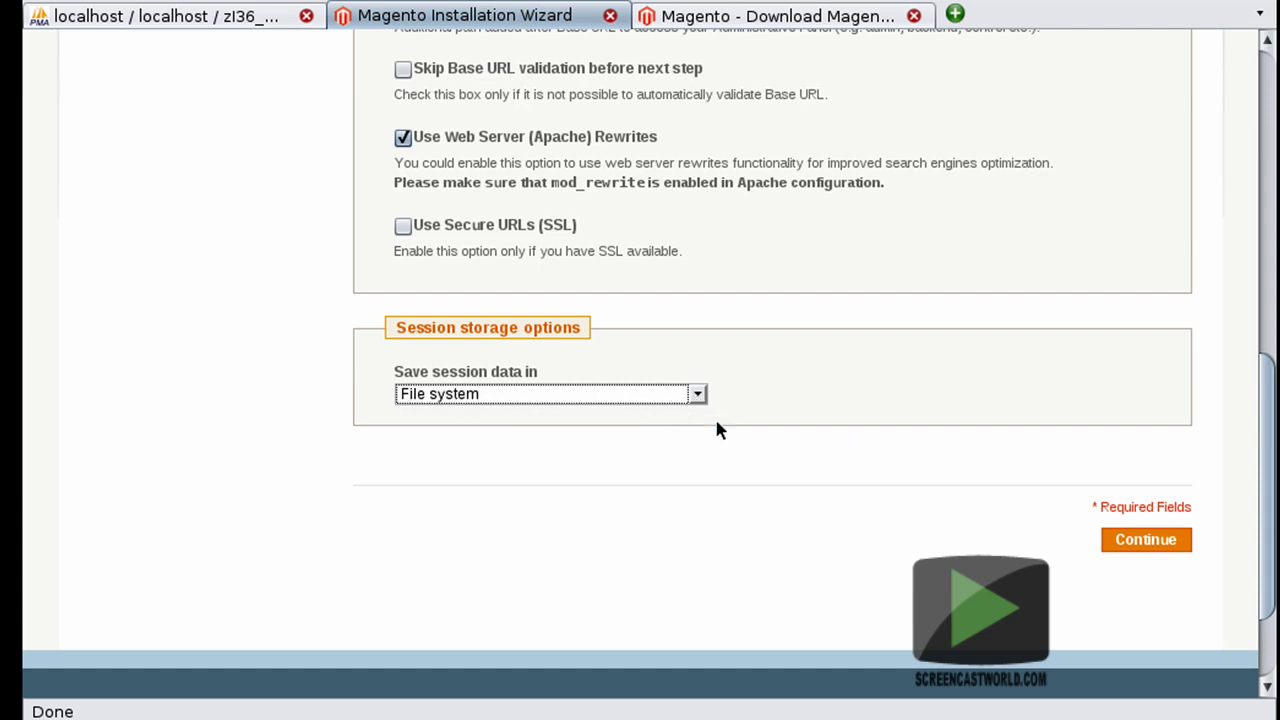
{"action": "left_click", "coordinate": [1150, 541]}
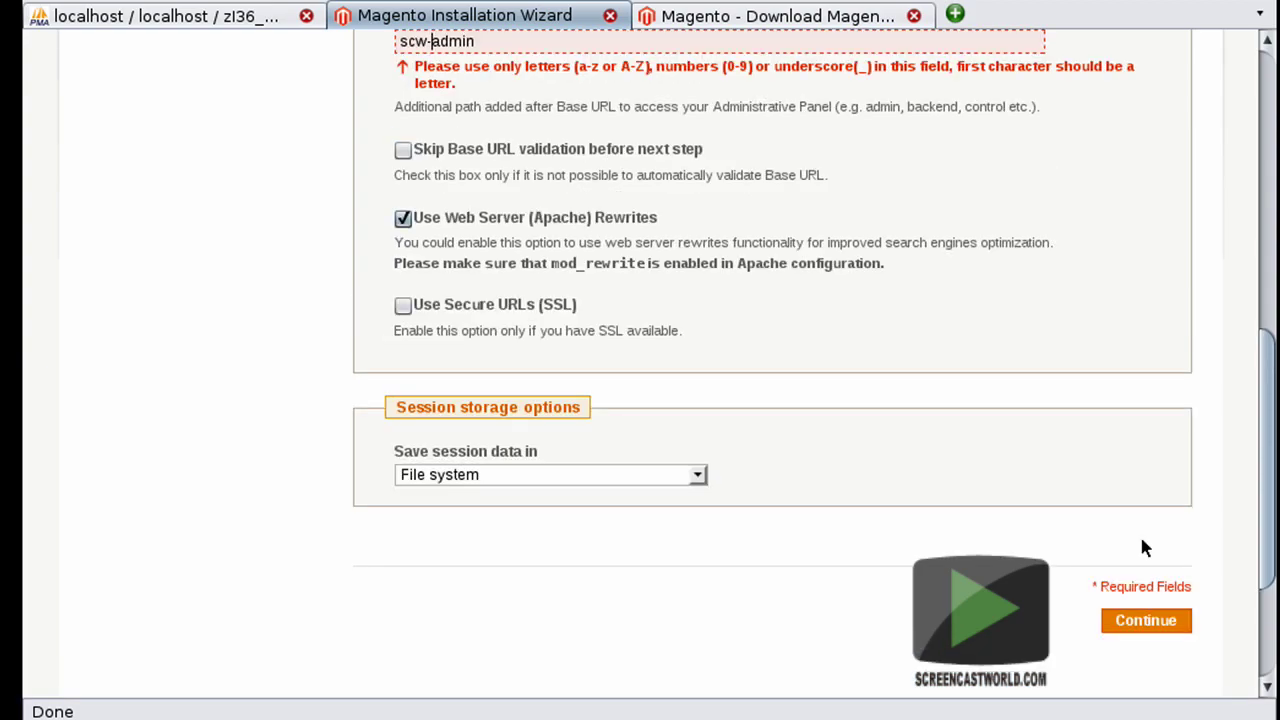